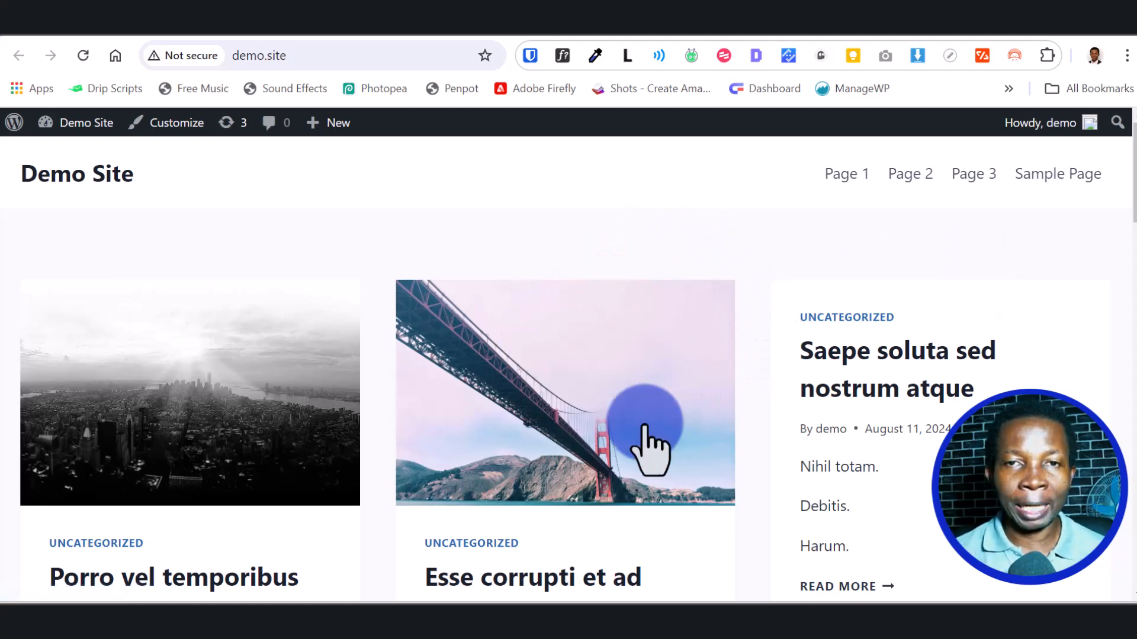
Look through the blog posts and their publication dates on the demo site's front page
scroll(645, 296, "down", 5)
scroll(652, 331, "up", 4)
scroll(672, 360, "down", 7)
scroll(764, 430, "down", 10)
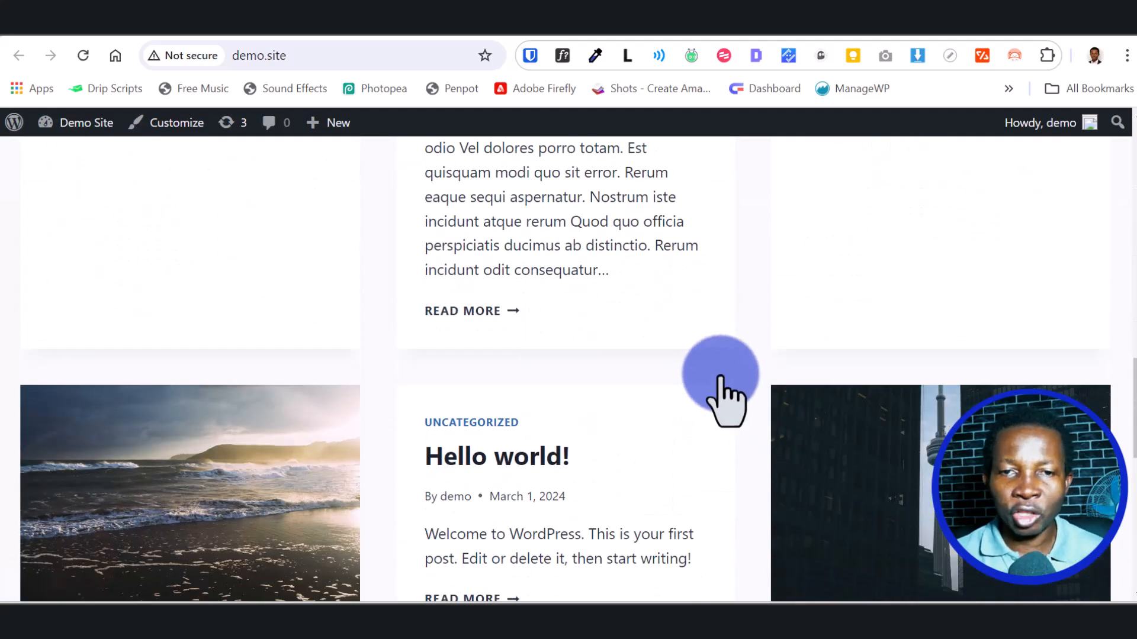
scroll(747, 408, "up", 10)
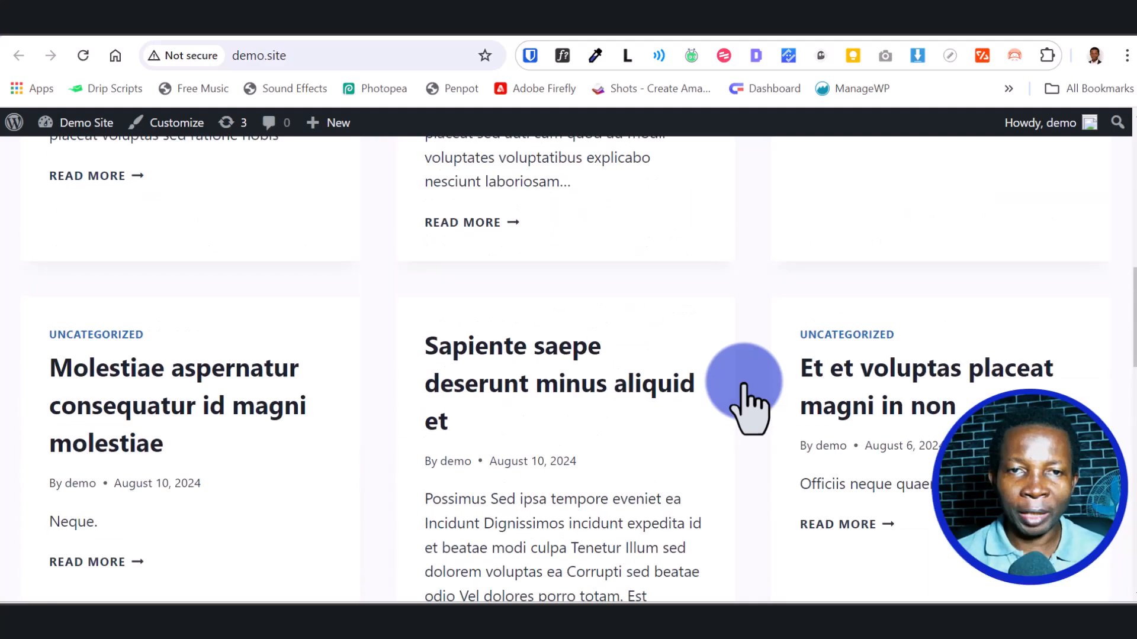
scroll(747, 408, "up", 5)
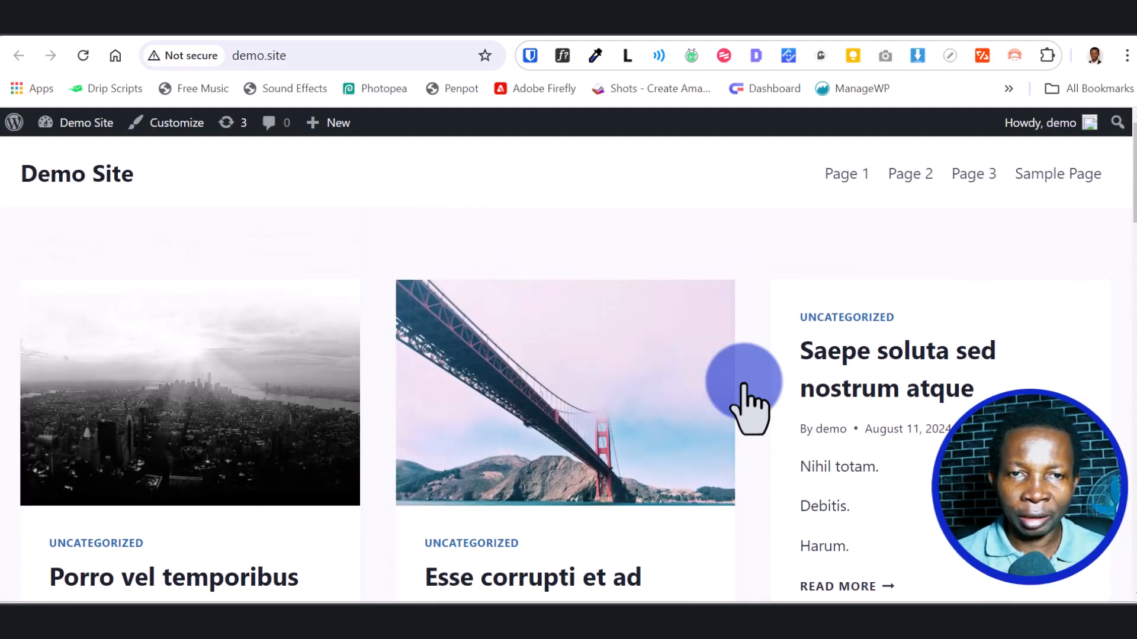
scroll(747, 409, "down", 10)
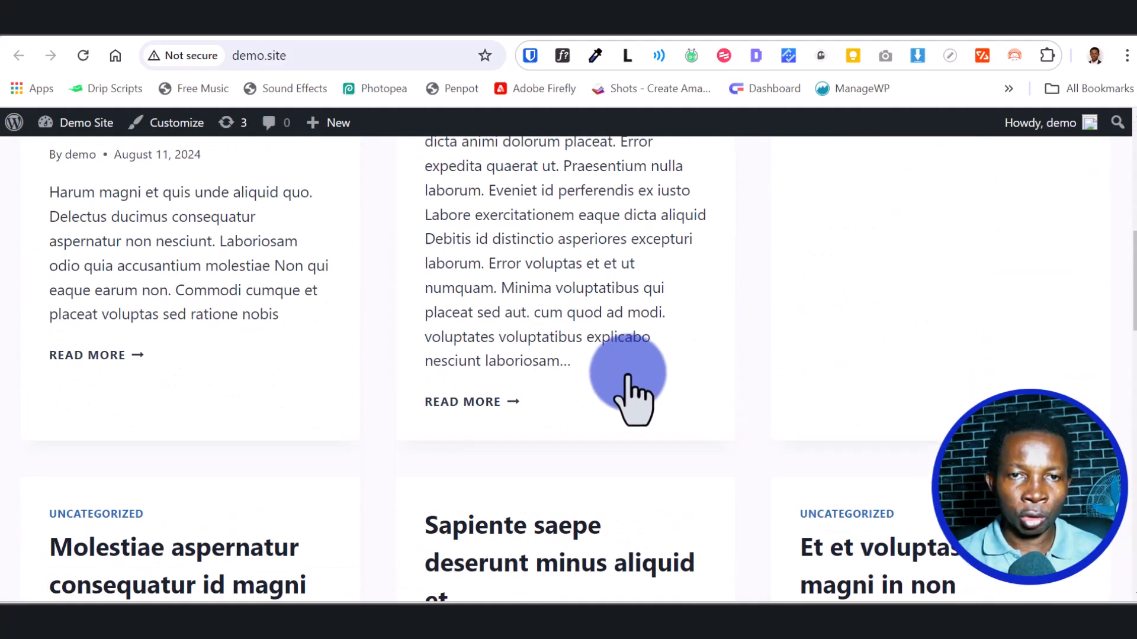
scroll(629, 379, "down", 6)
scroll(647, 403, "up", 9)
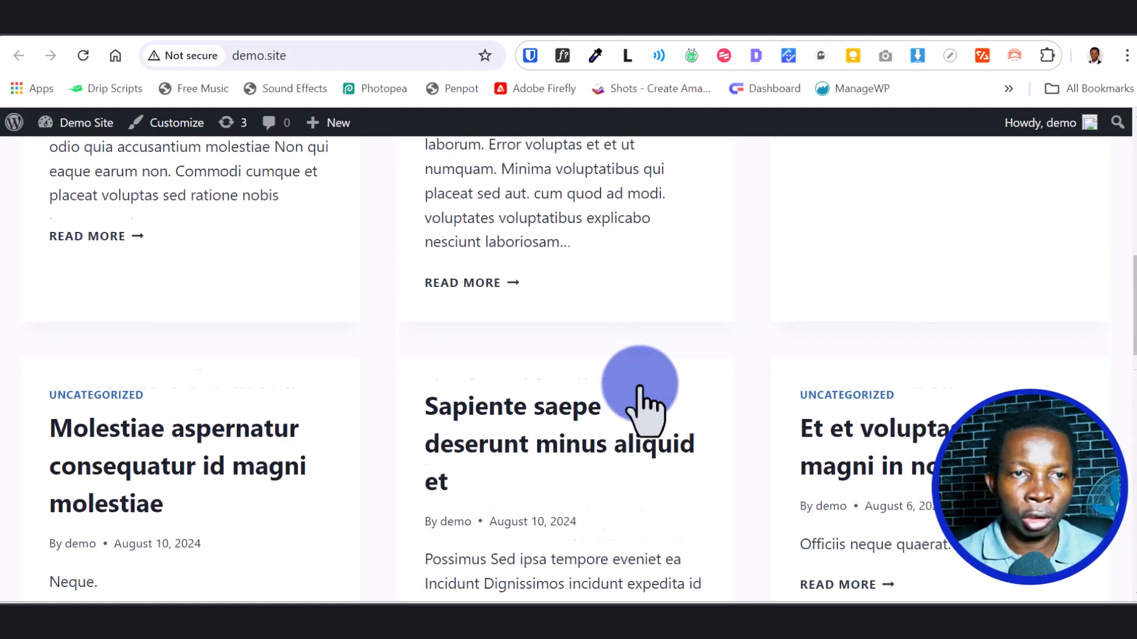
scroll(160, 366, "up", 6)
left_click_drag(160, 367, 171, 367)
scroll(167, 356, "down", 5)
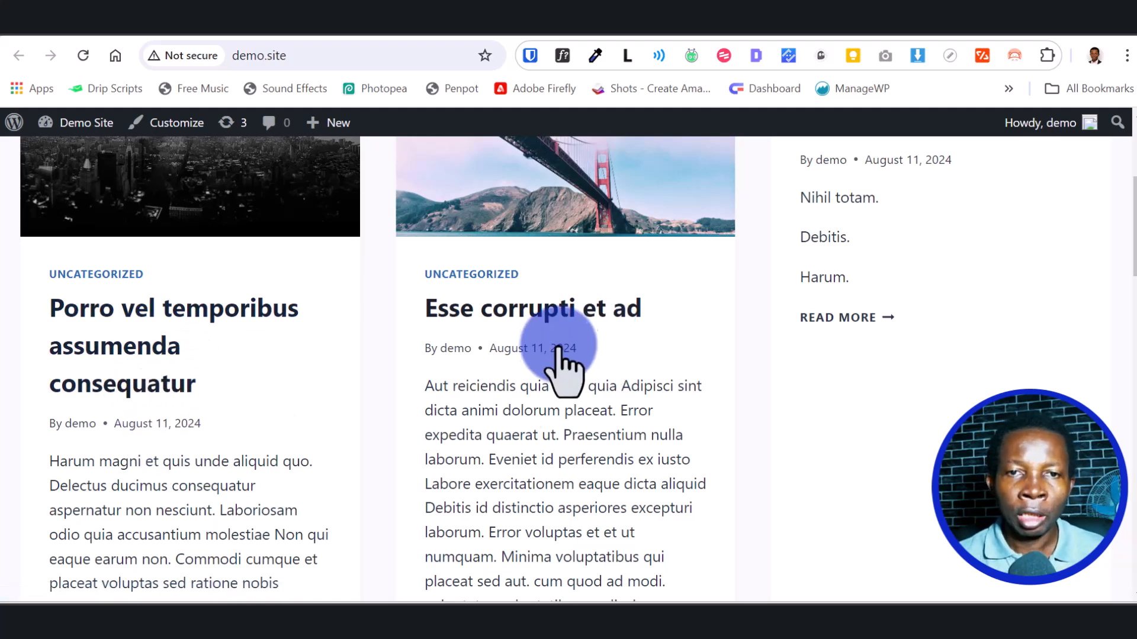
scroll(551, 385, "down", 11)
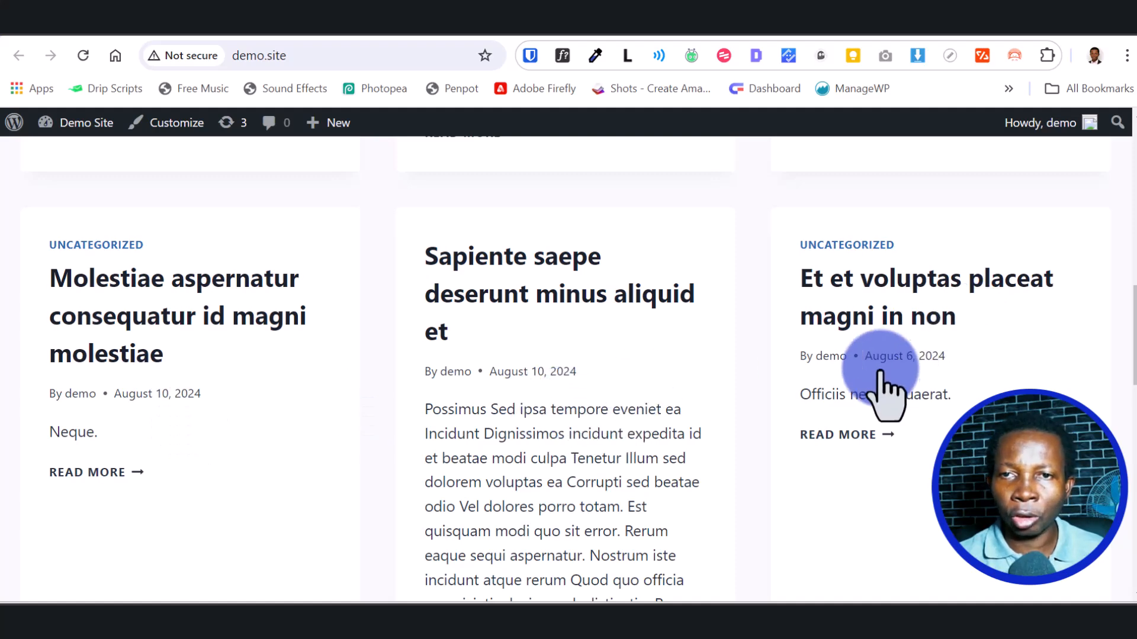
scroll(690, 441, "up", 11)
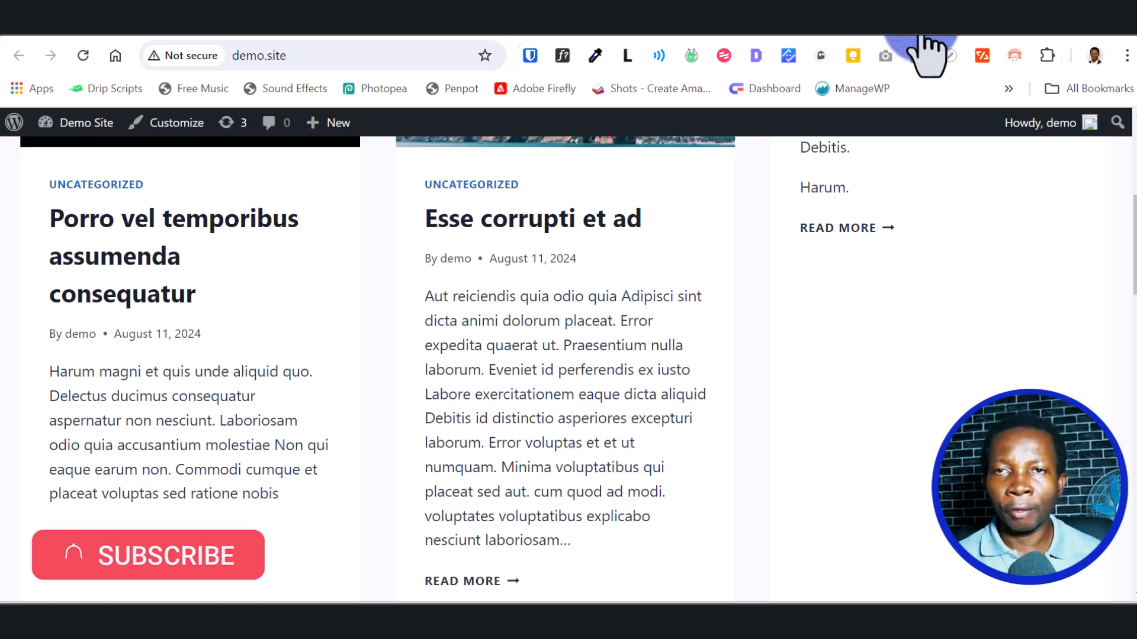
Go to the site's admin list of posts and open a new post editor in a separate tab
left_click(899, 48)
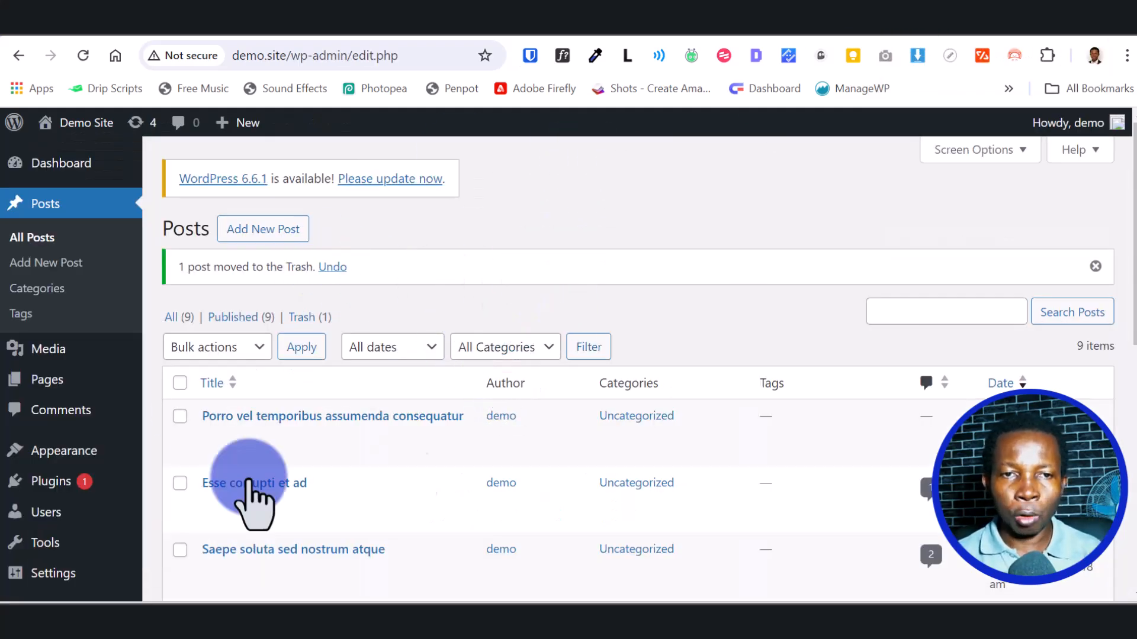
mouse_move(432, 459)
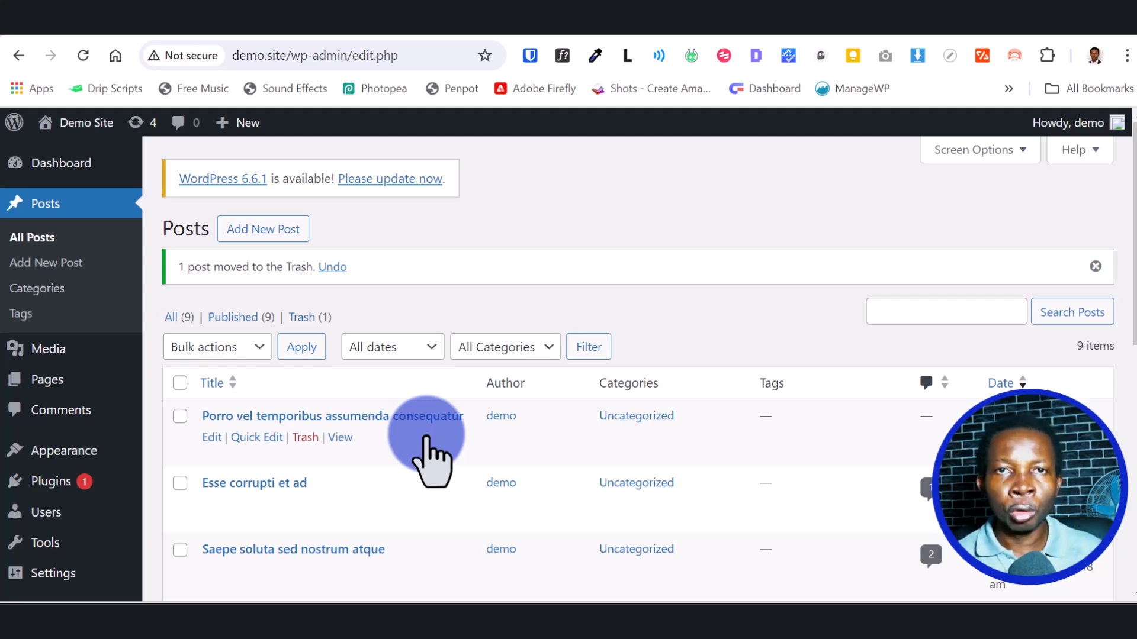
mouse_move(385, 496)
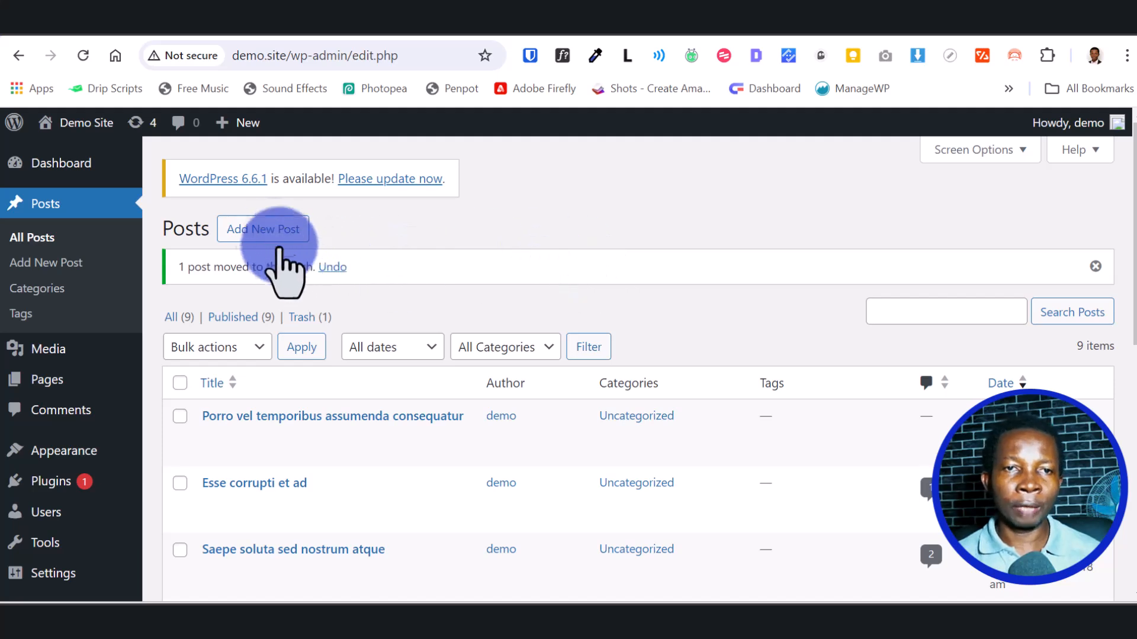
right_click(274, 233)
left_click(401, 253)
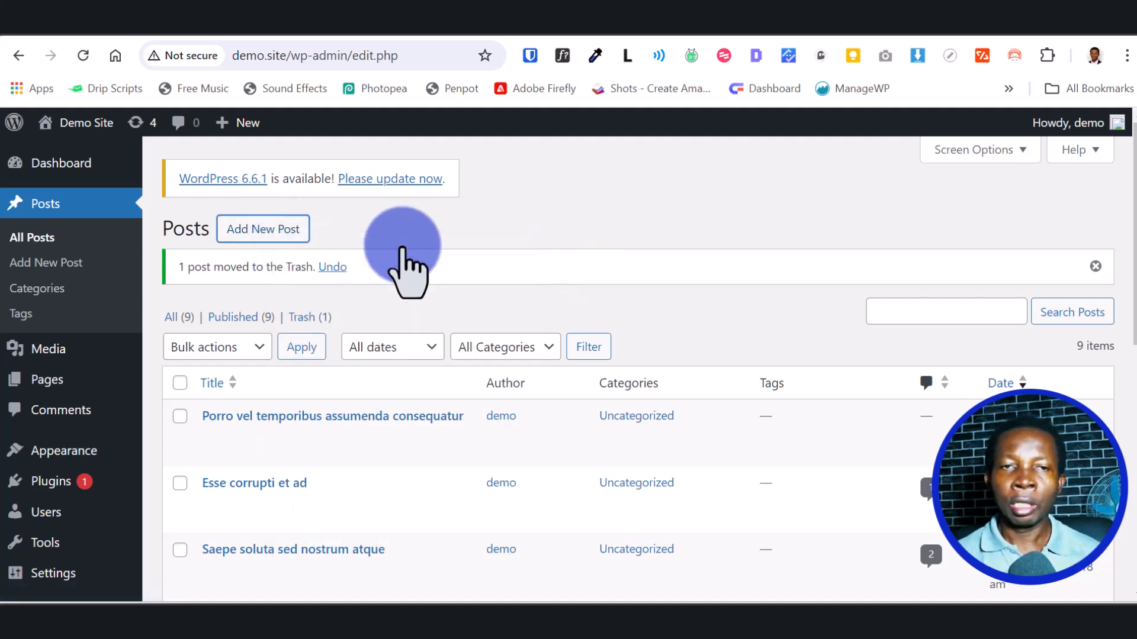
left_click(933, 30)
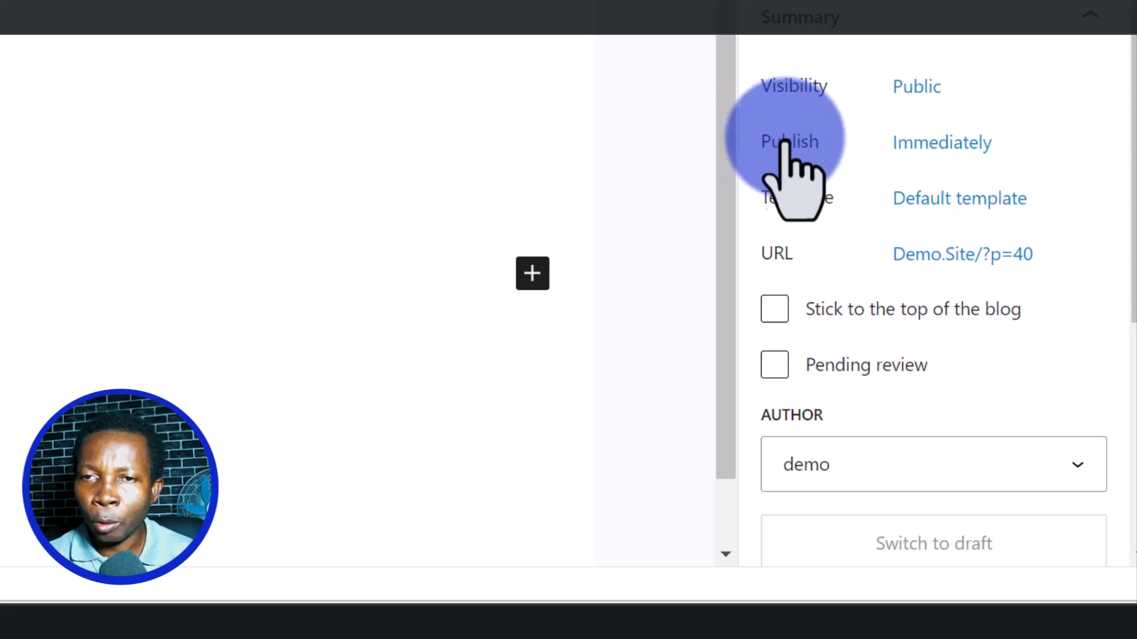
Set the new post's publish date to September 16, 2024 at 9:08 AM and close the date settings
left_click(922, 145)
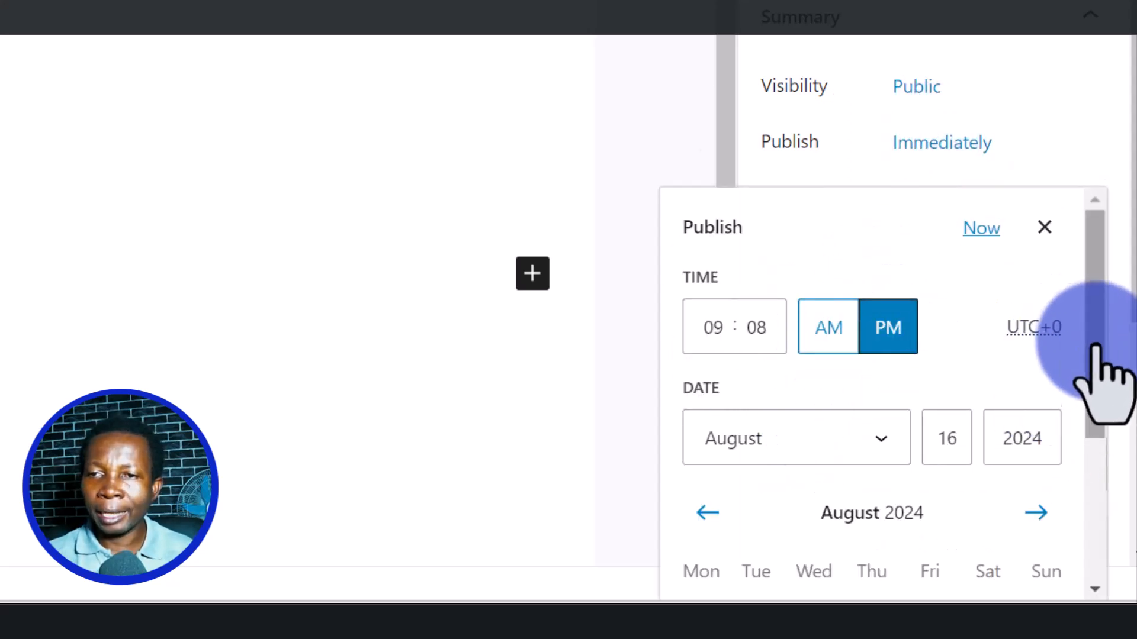
left_click_drag(1096, 358, 1084, 414)
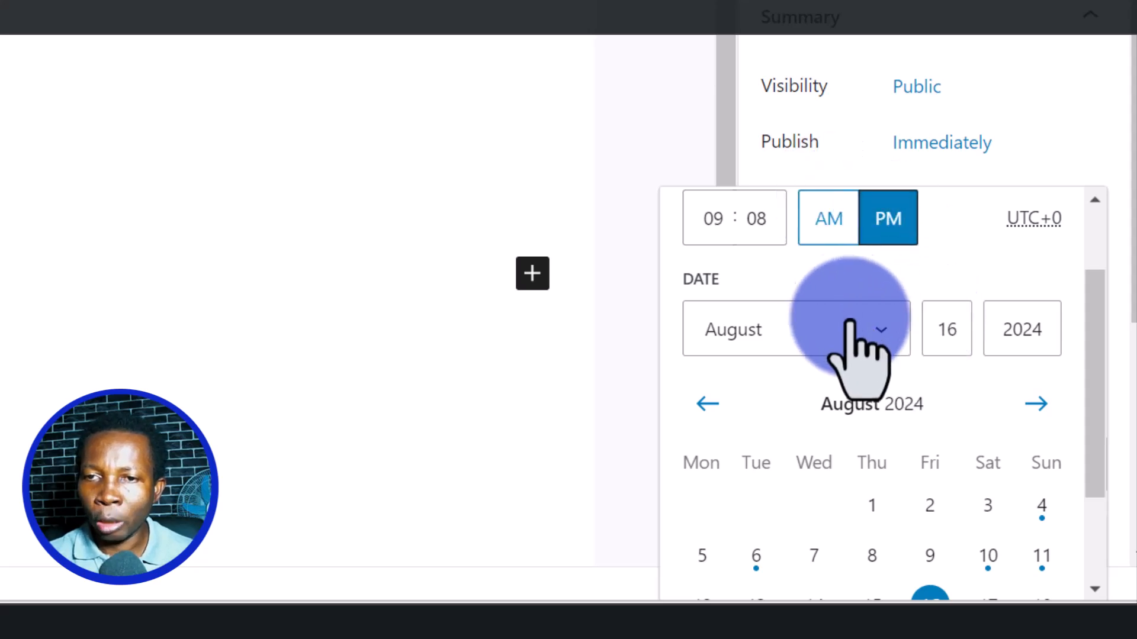
left_click(871, 334)
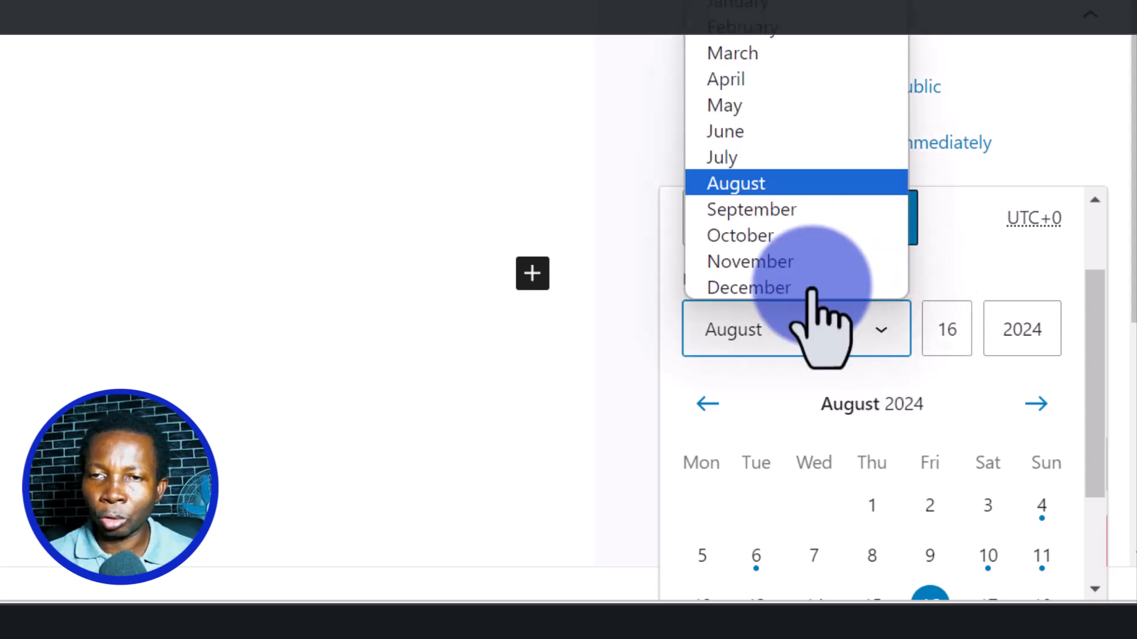
left_click(781, 212)
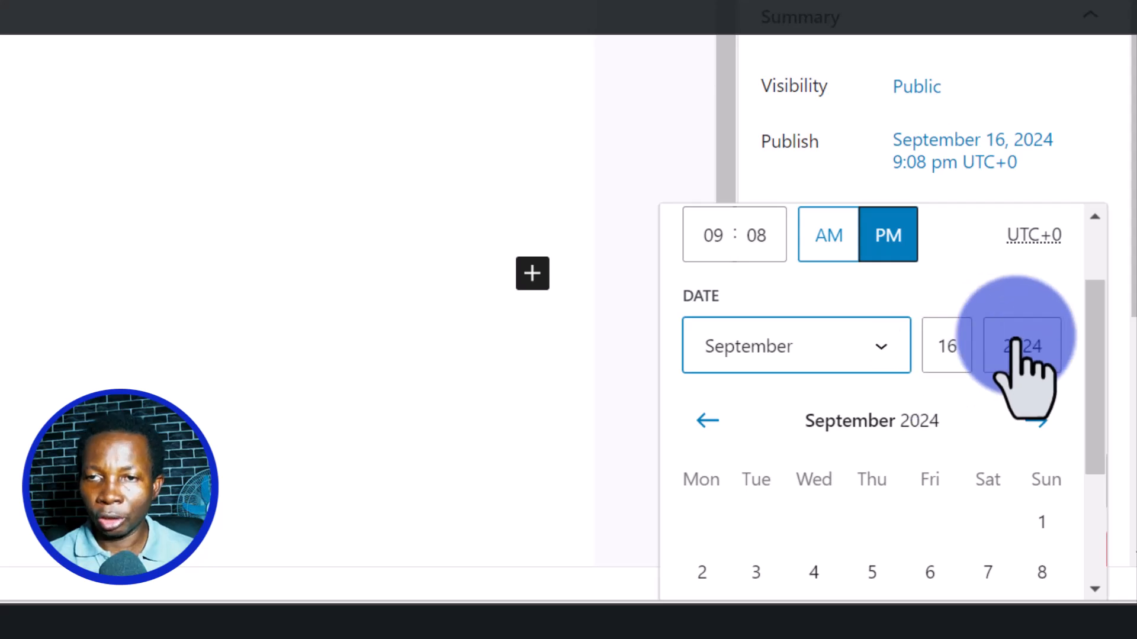
left_click(841, 230)
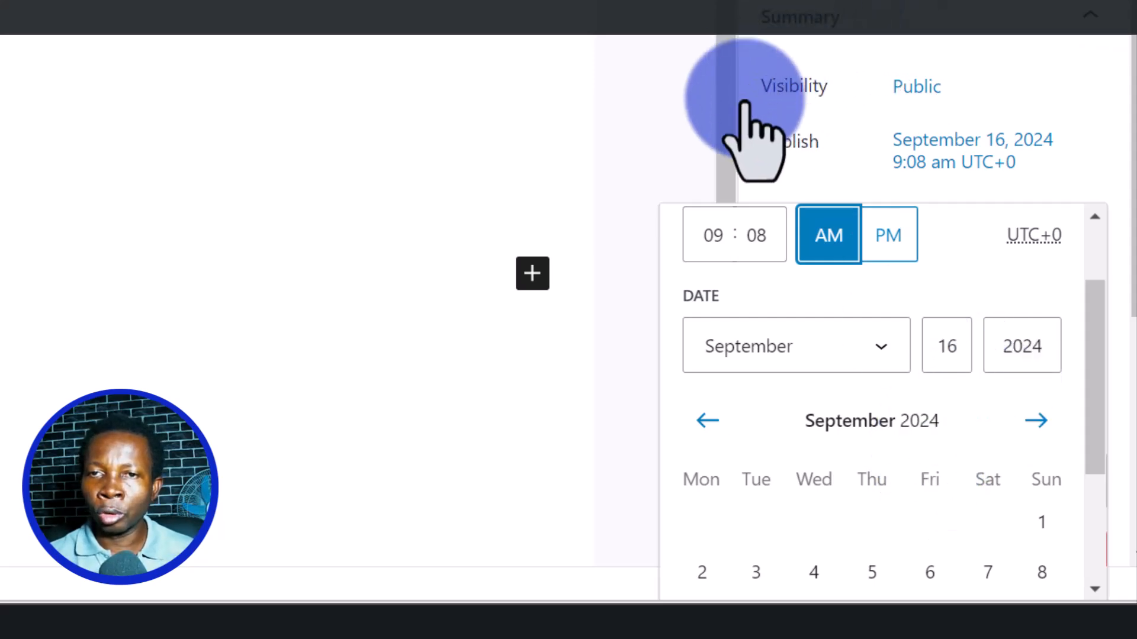
left_click(675, 131)
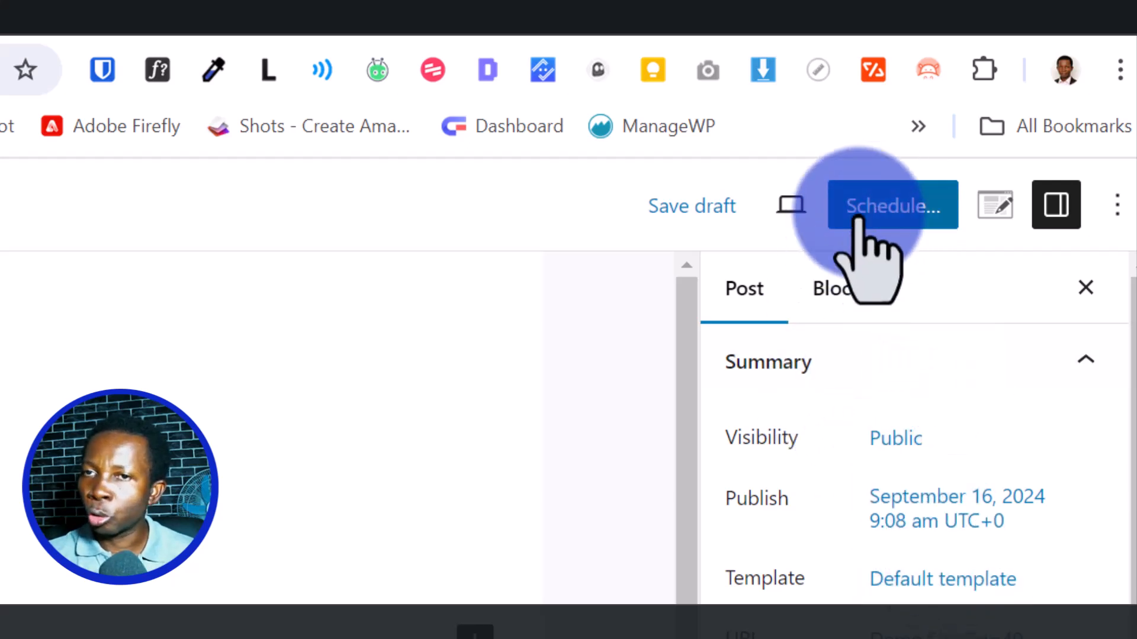
Reset the Test Title post's publish date to now and close the date settings
left_click(934, 495)
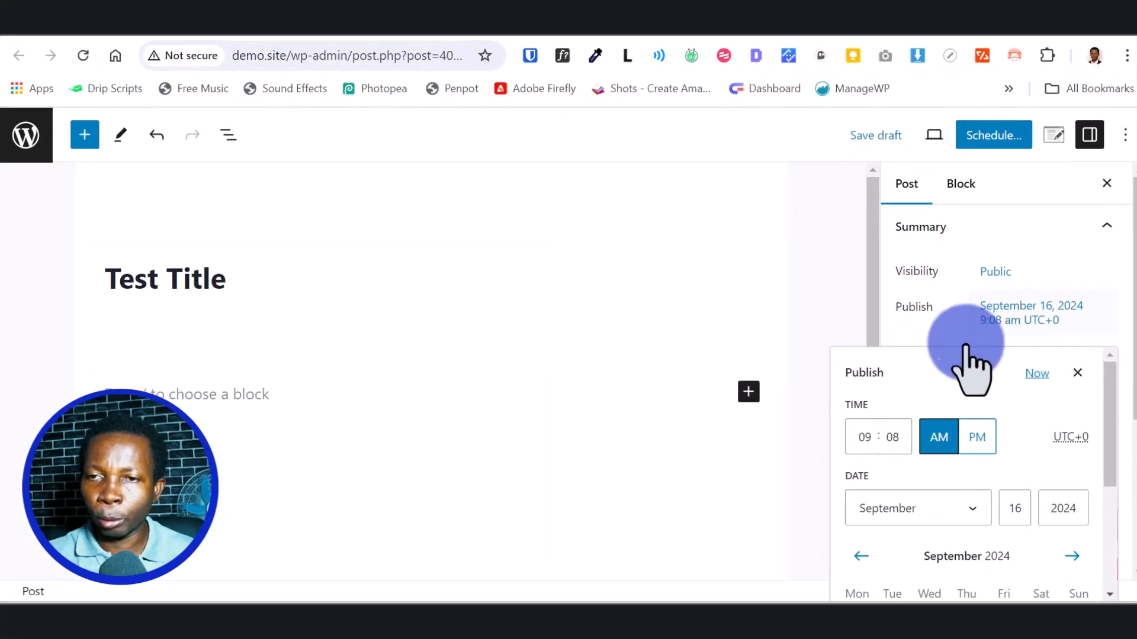
left_click(1037, 374)
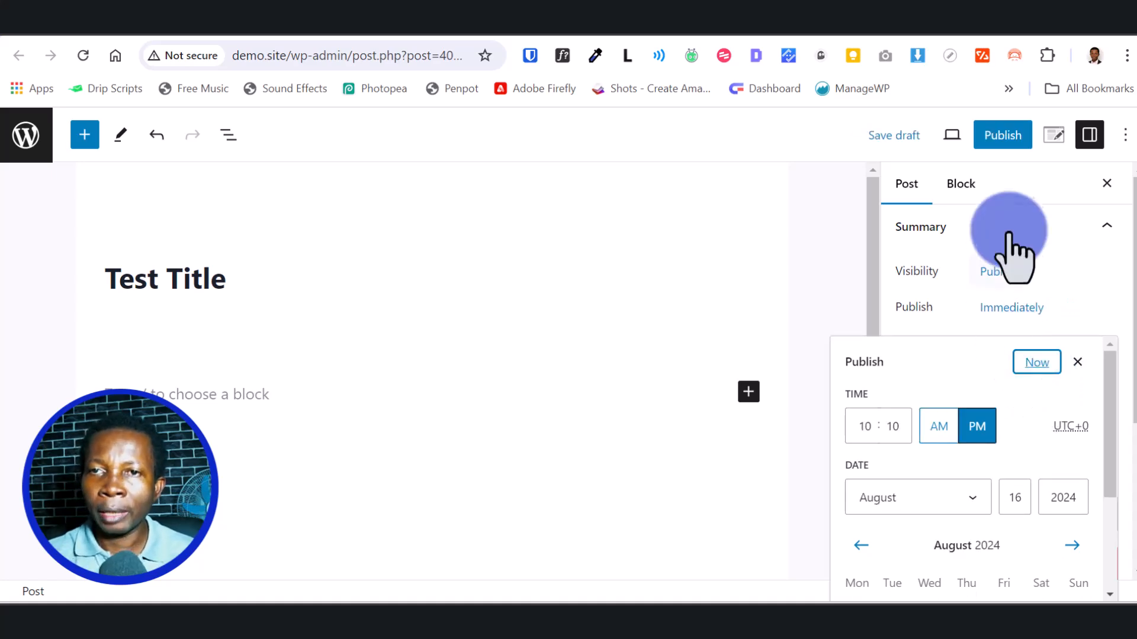
left_click(829, 142)
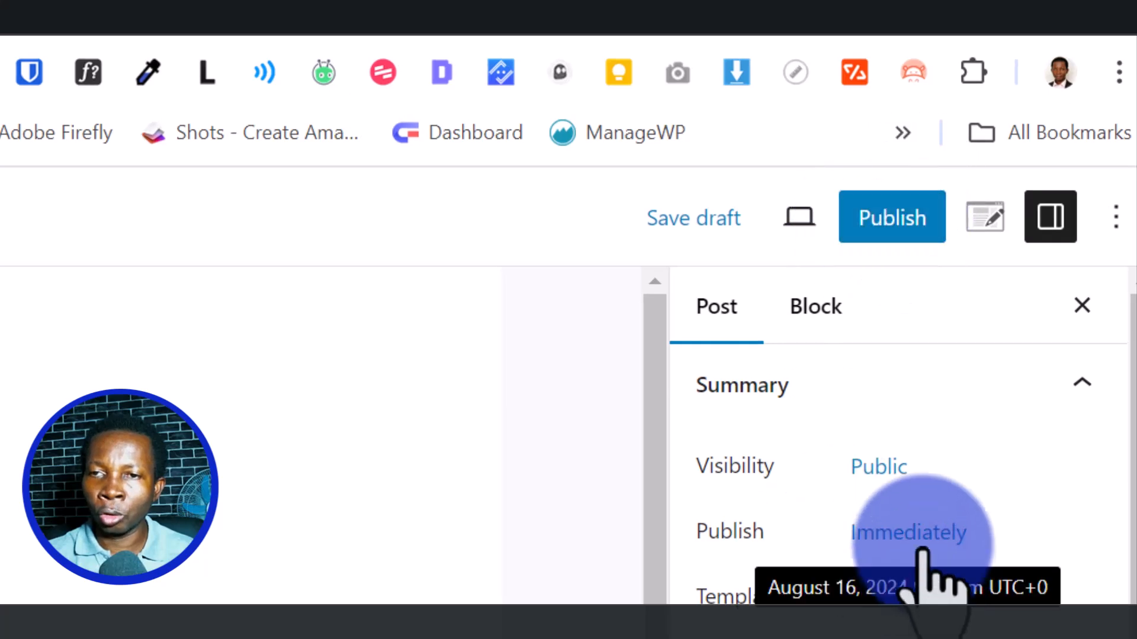
Change the post's publish month to September for September 16, 2024 at 10:10 PM, and confirm scheduling the post
left_click(909, 530)
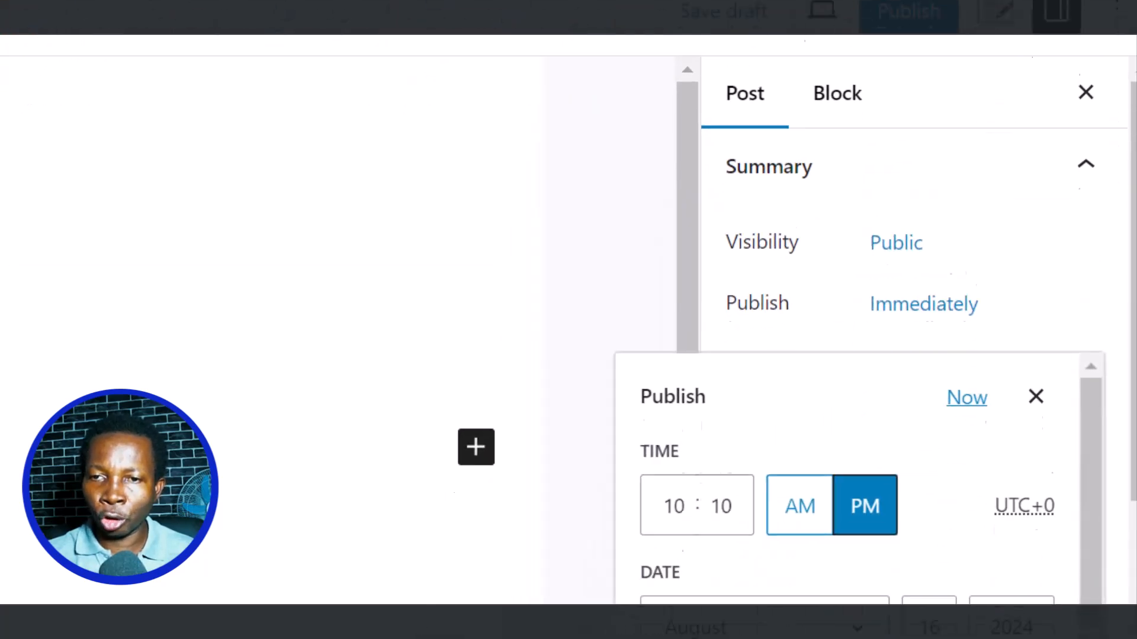
left_click(874, 438)
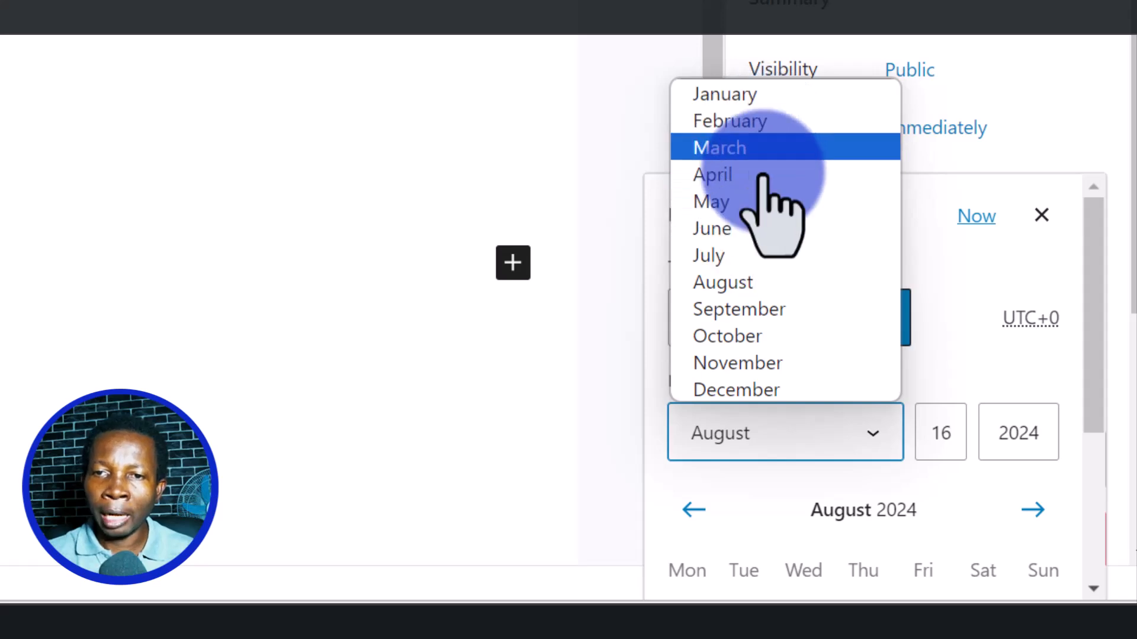
left_click(767, 309)
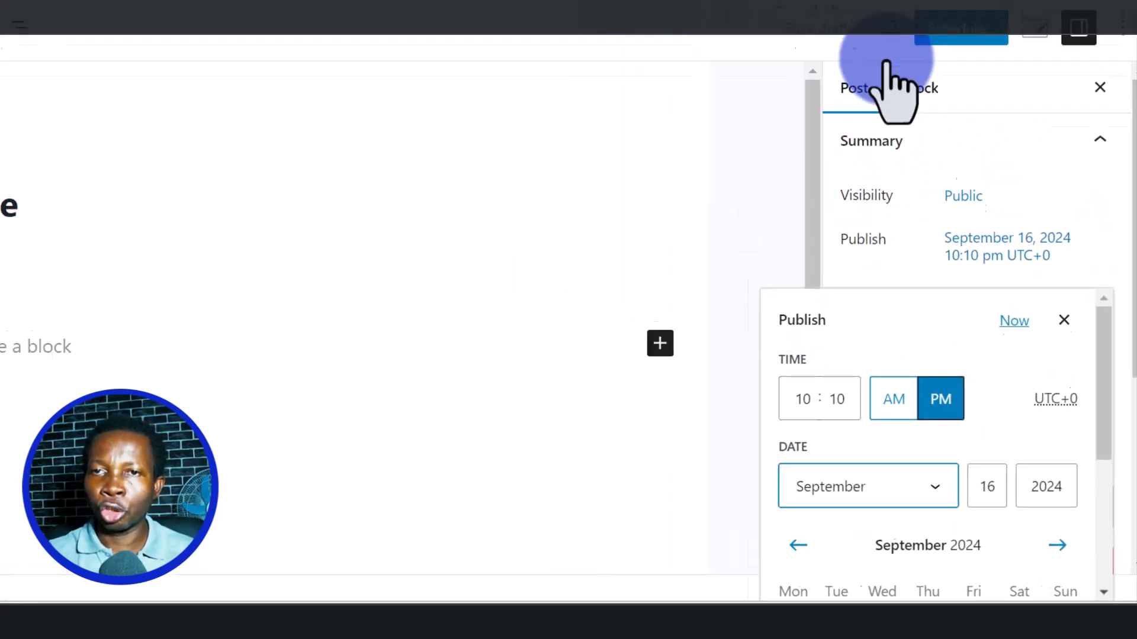
left_click(690, 40)
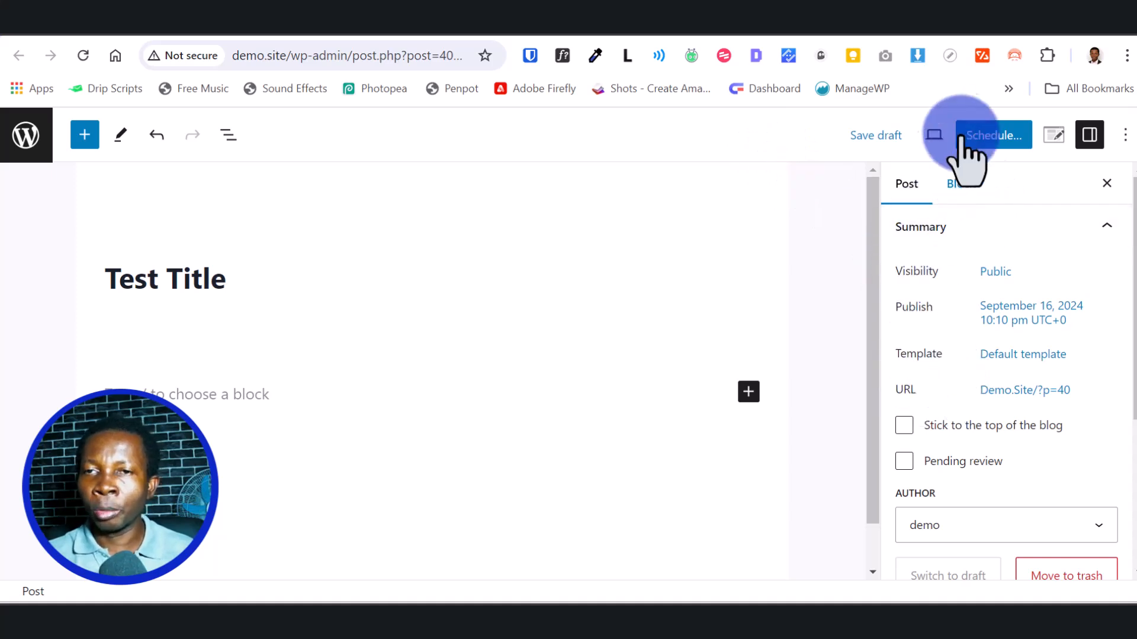
left_click(994, 136)
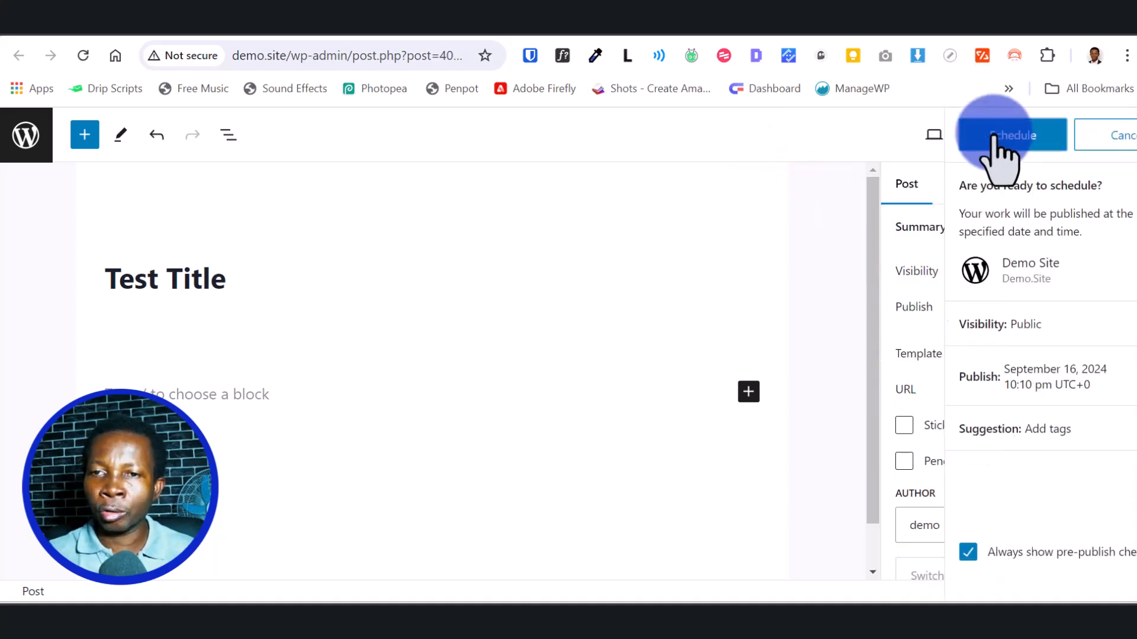
left_click(965, 137)
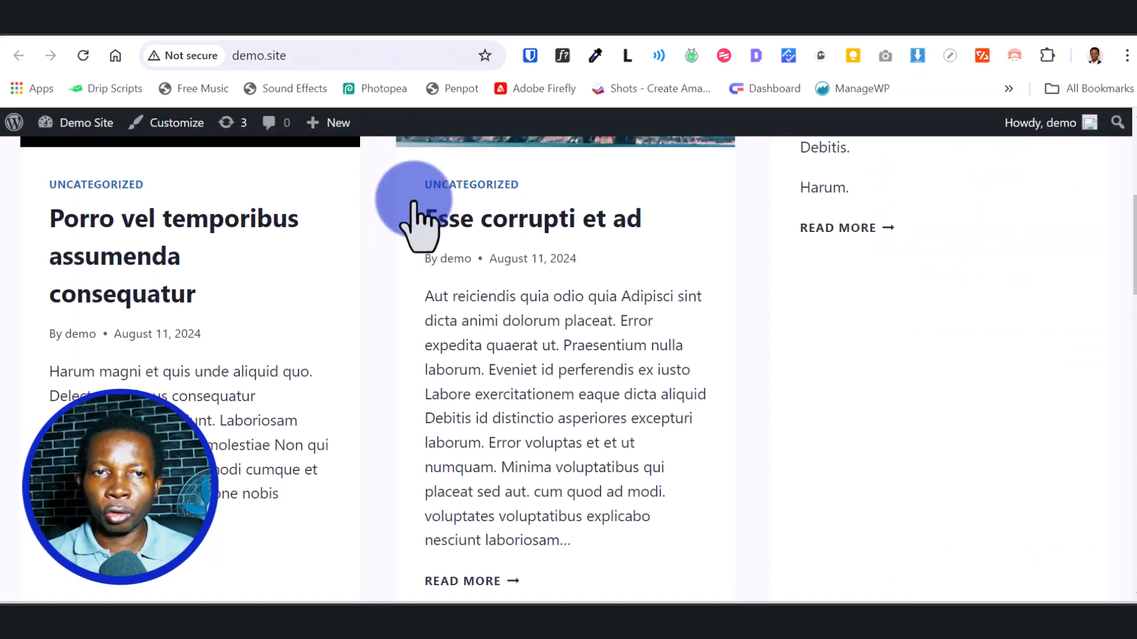
Reload the site's front page, and check it and the admin posts list for the Test Title post
left_click(83, 55)
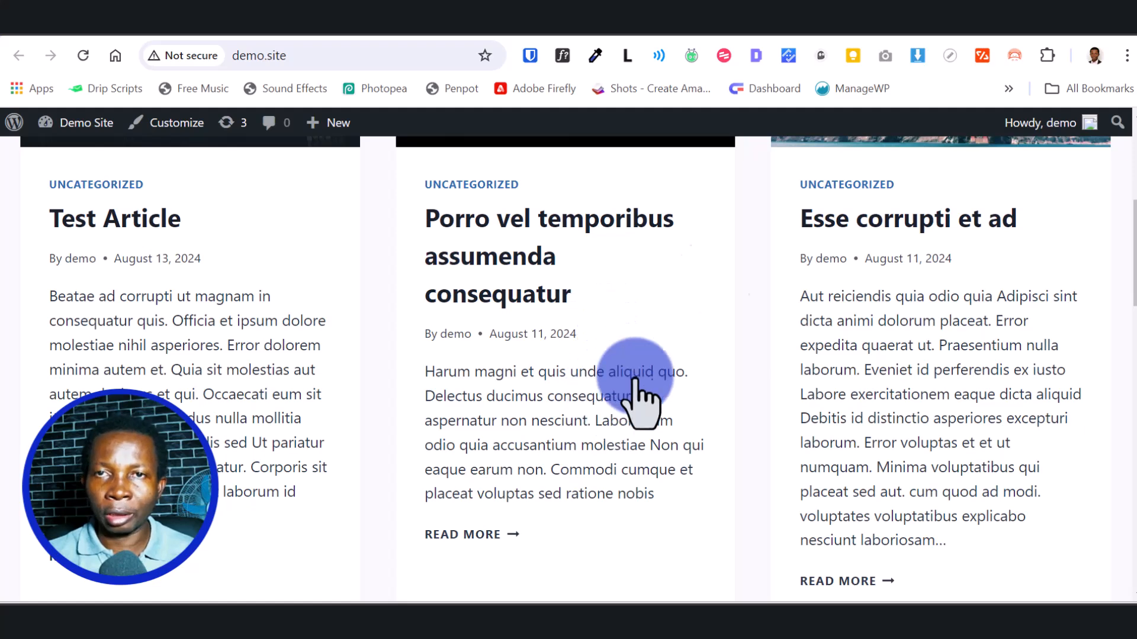
left_click(879, 37)
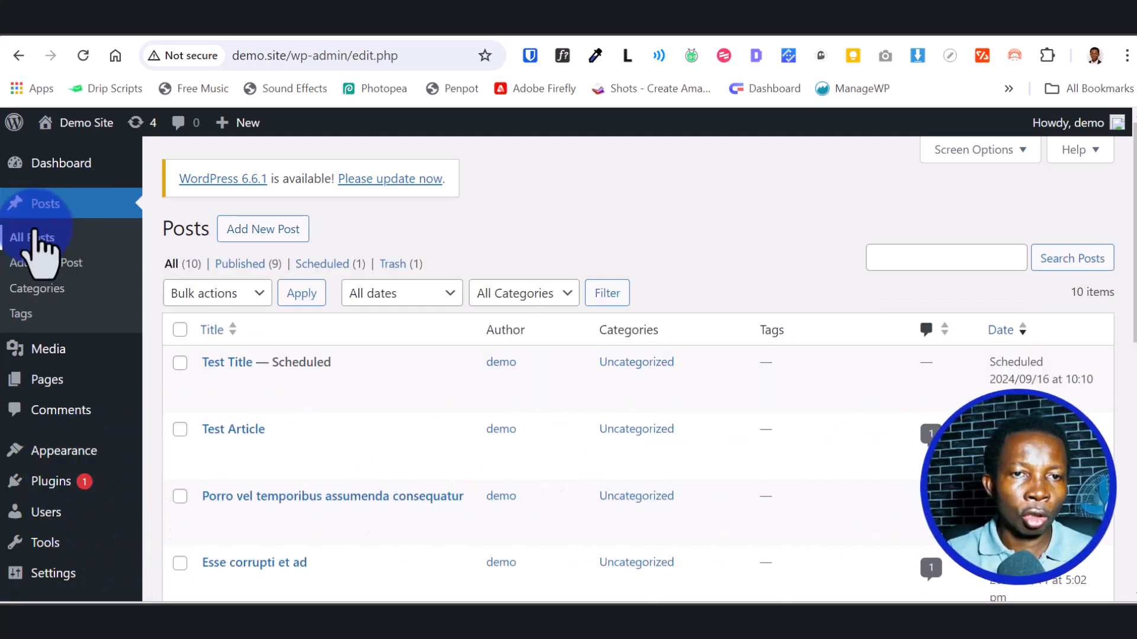
mouse_move(216, 378)
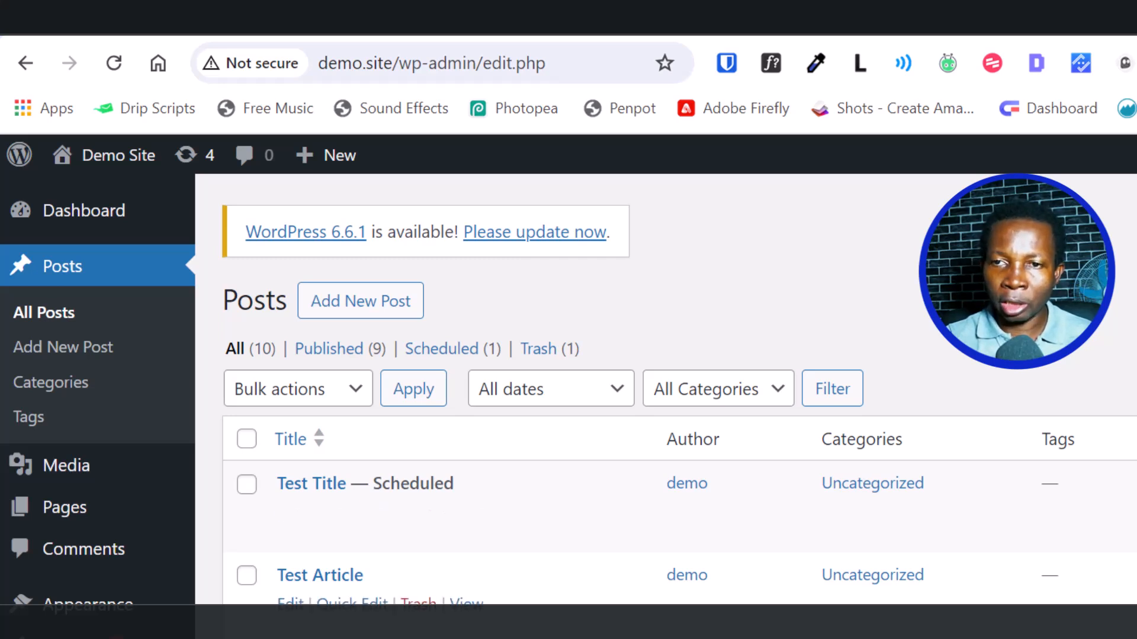
Revisit the front page, return to the Test Title post's editor and close the scheduling confirmation panel
key("ctrl+shift+Tab")
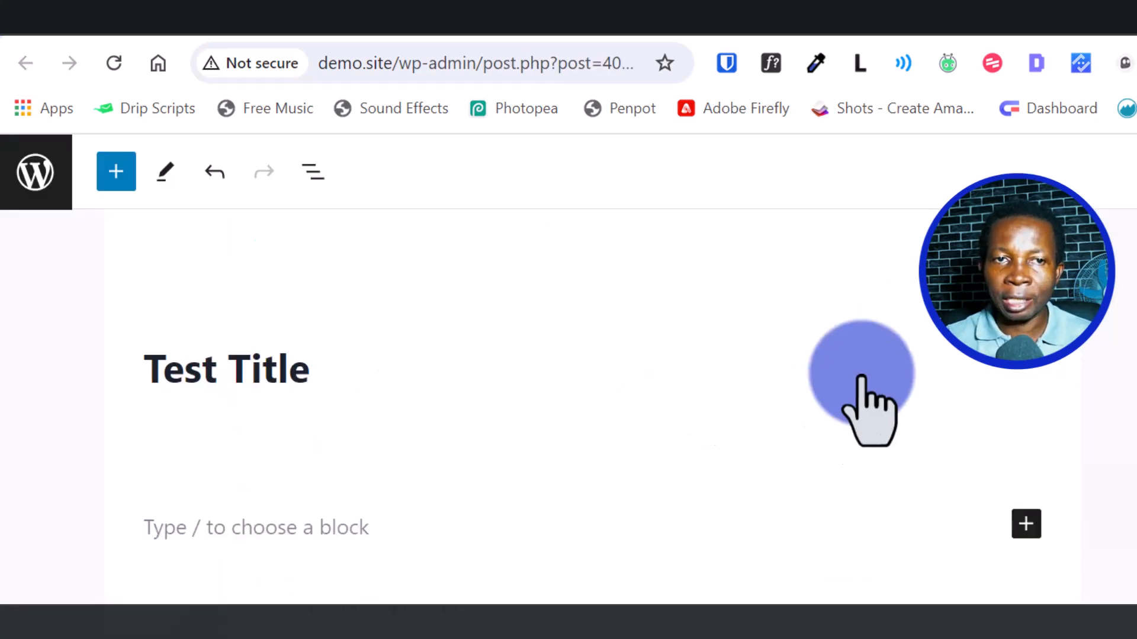
key("ctrl+shift+Tab")
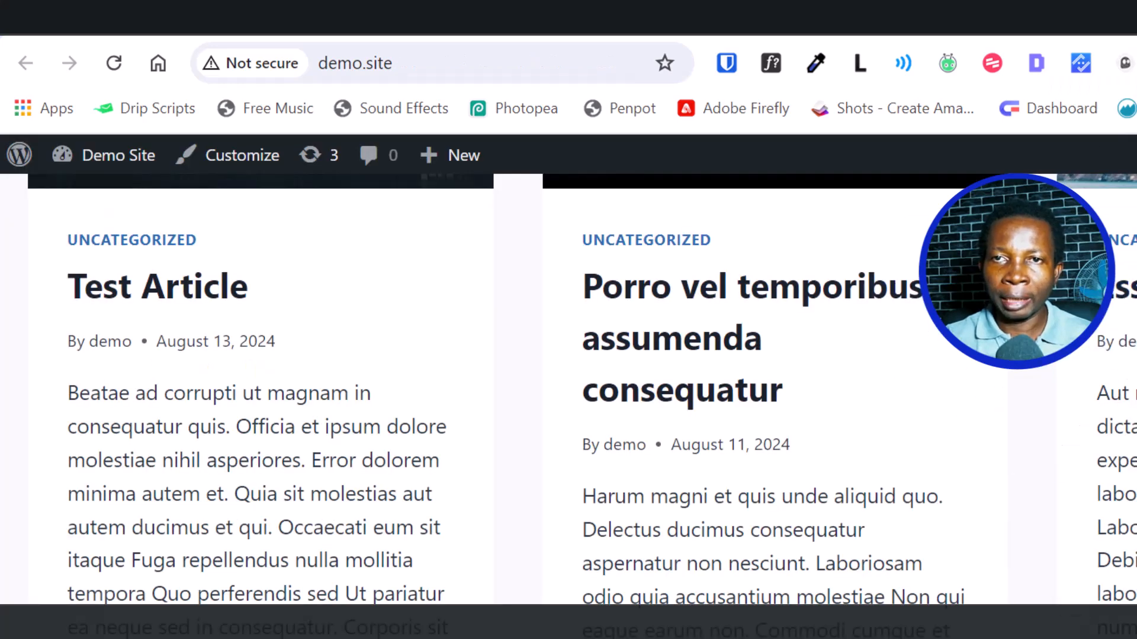
key("ctrl+Tab")
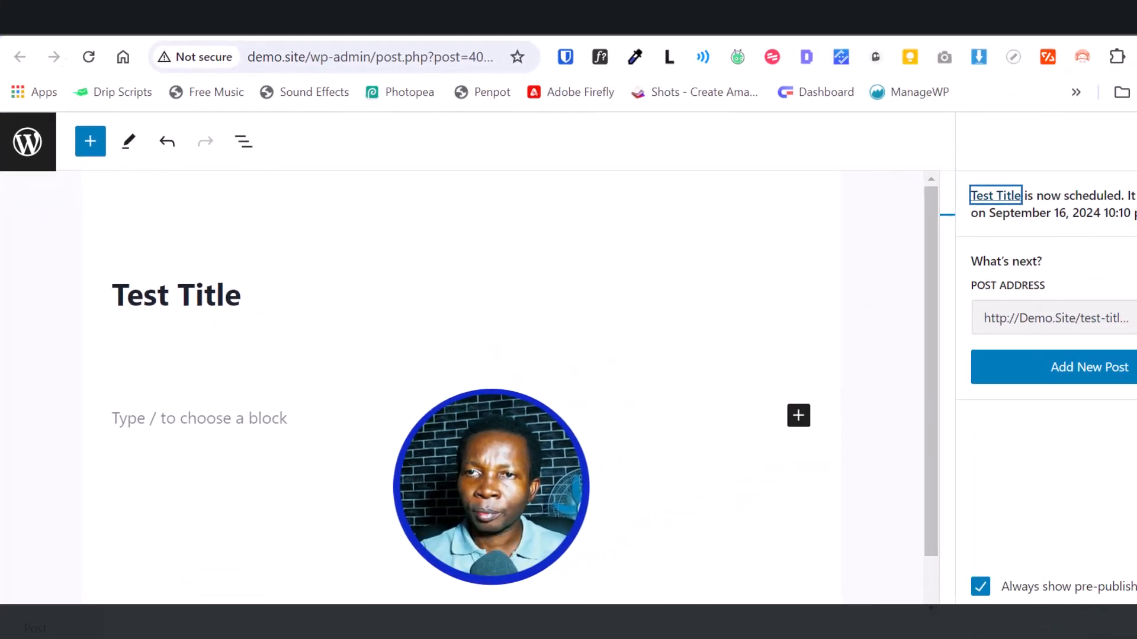
left_click(1132, 134)
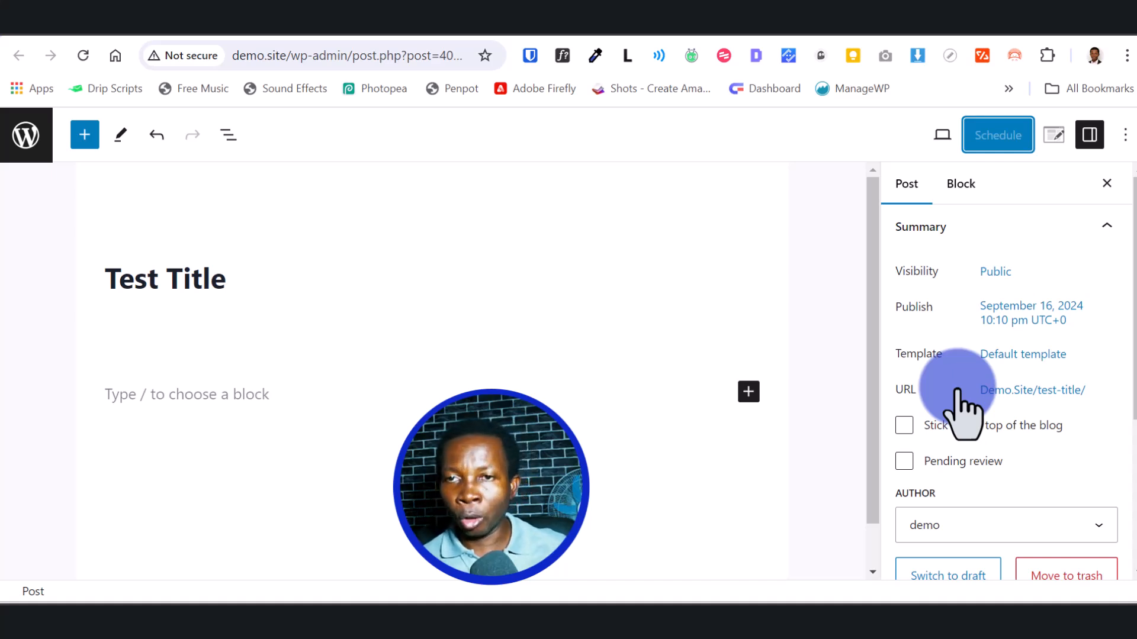
Change the Test Title post's publish month to March for March 16, 2024 at 10:10 PM, and confirm publishing it
left_click(1014, 315)
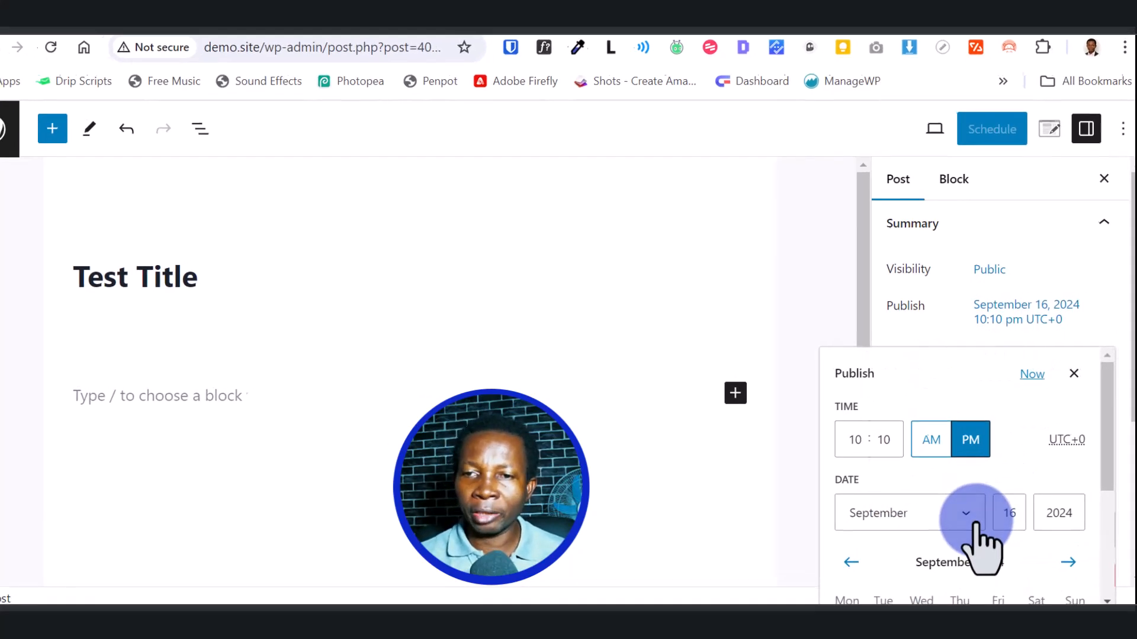
left_click(974, 515)
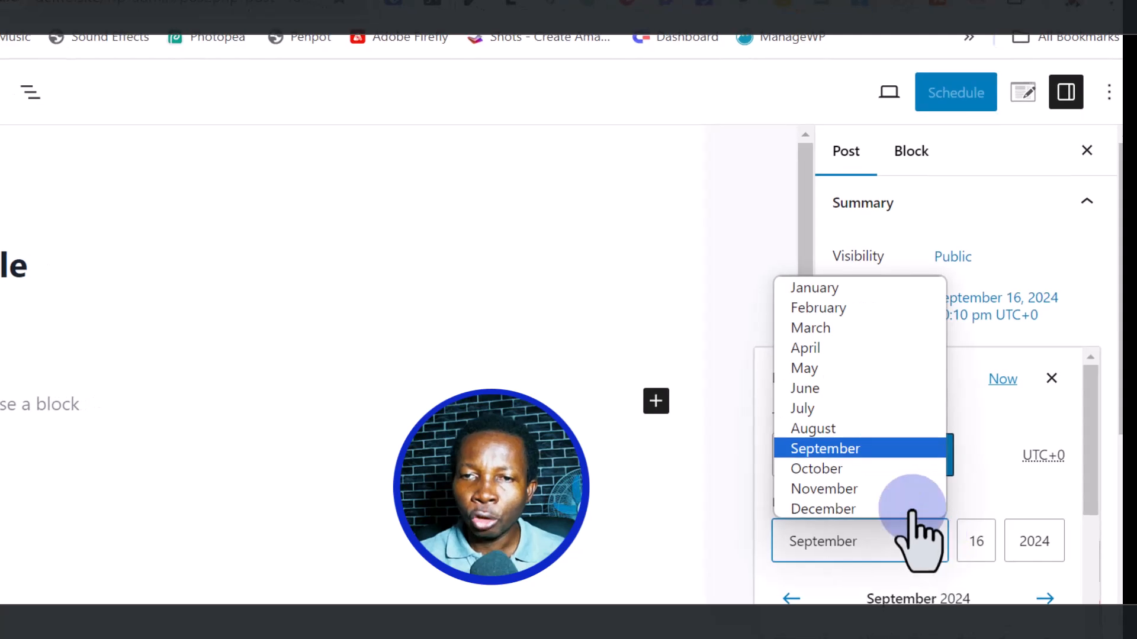
left_click(861, 327)
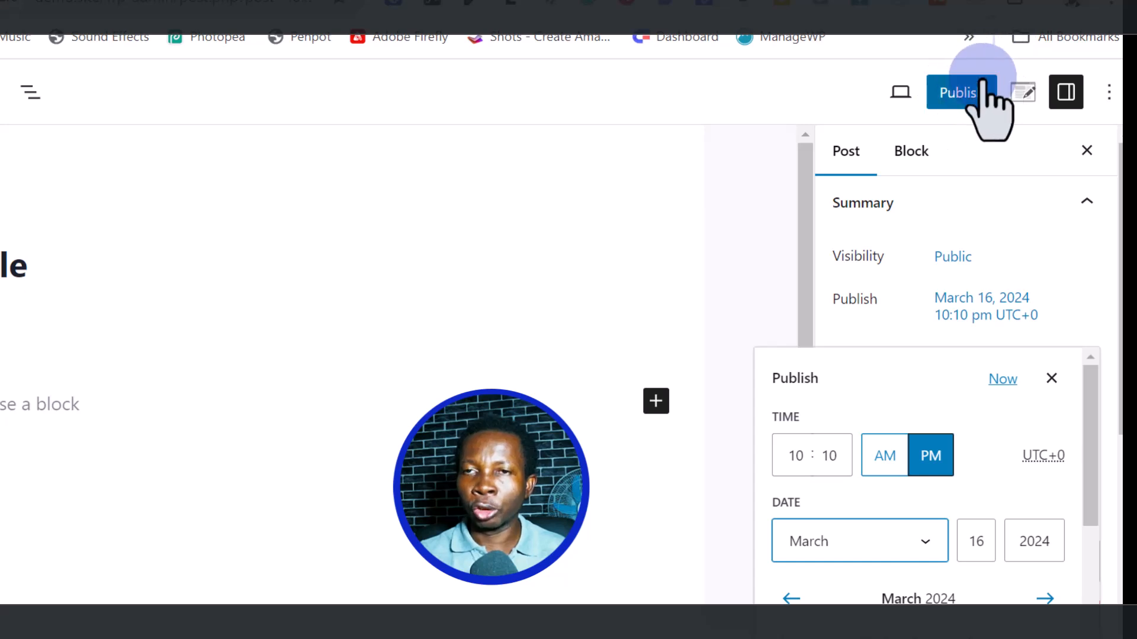
left_click(836, 94)
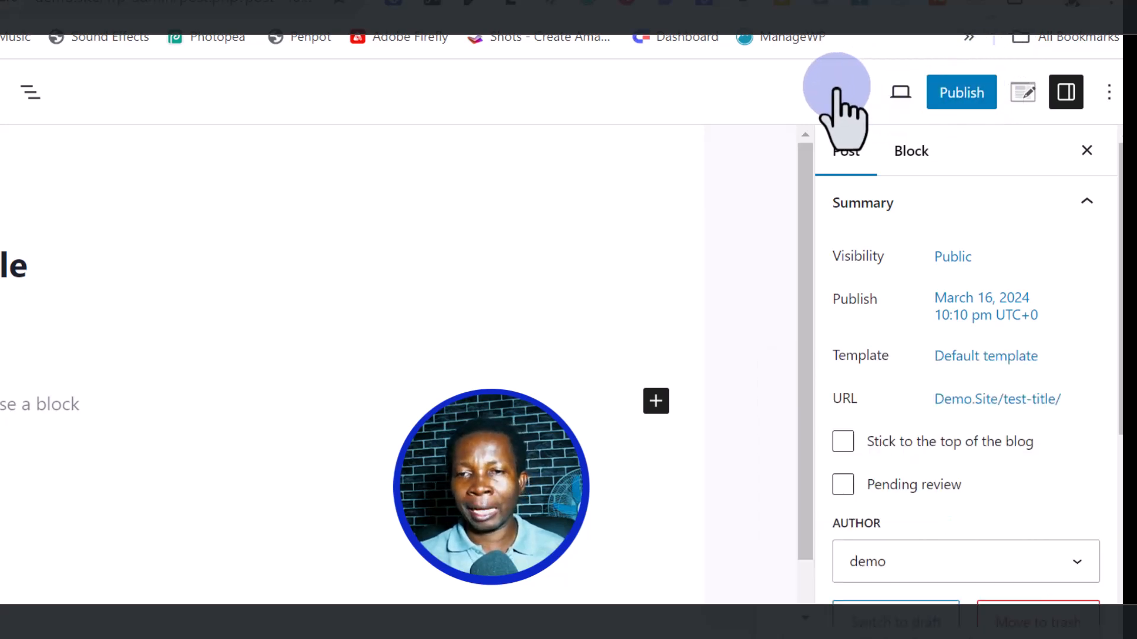
left_click(958, 96)
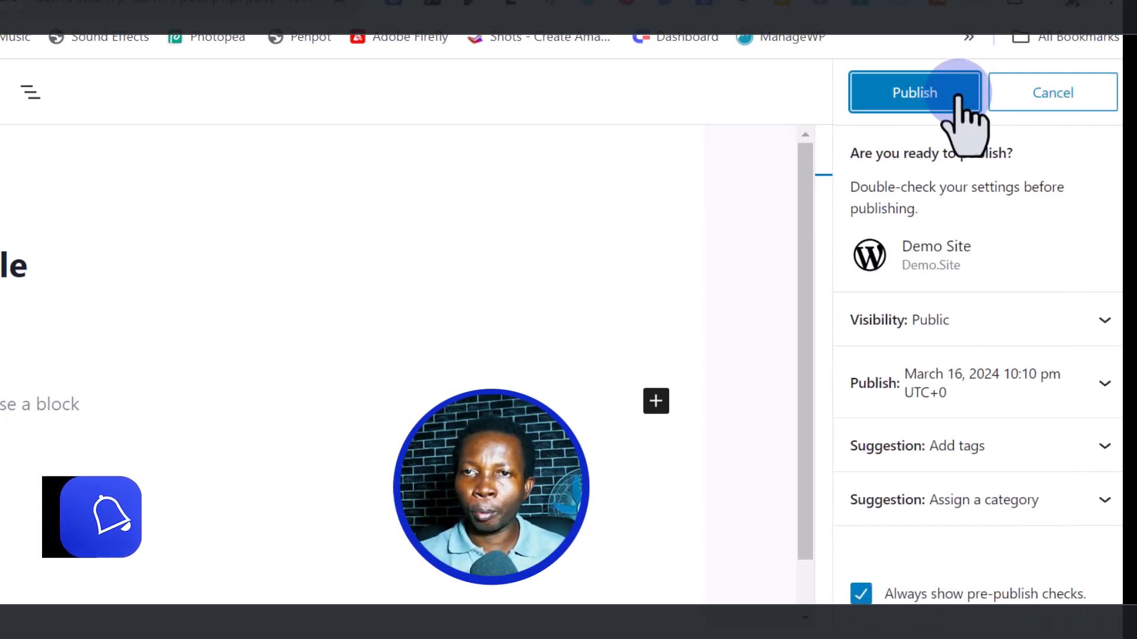
left_click(928, 91)
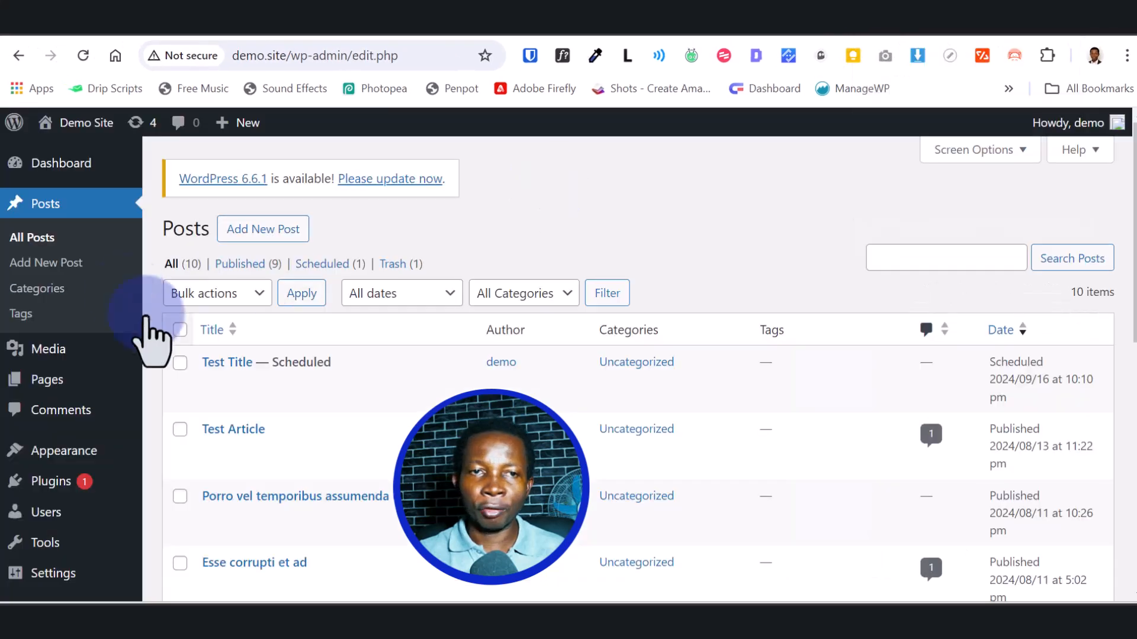
Reload the admin posts list, check the front page and the Test Title editor, and return to the posts list
left_click(84, 58)
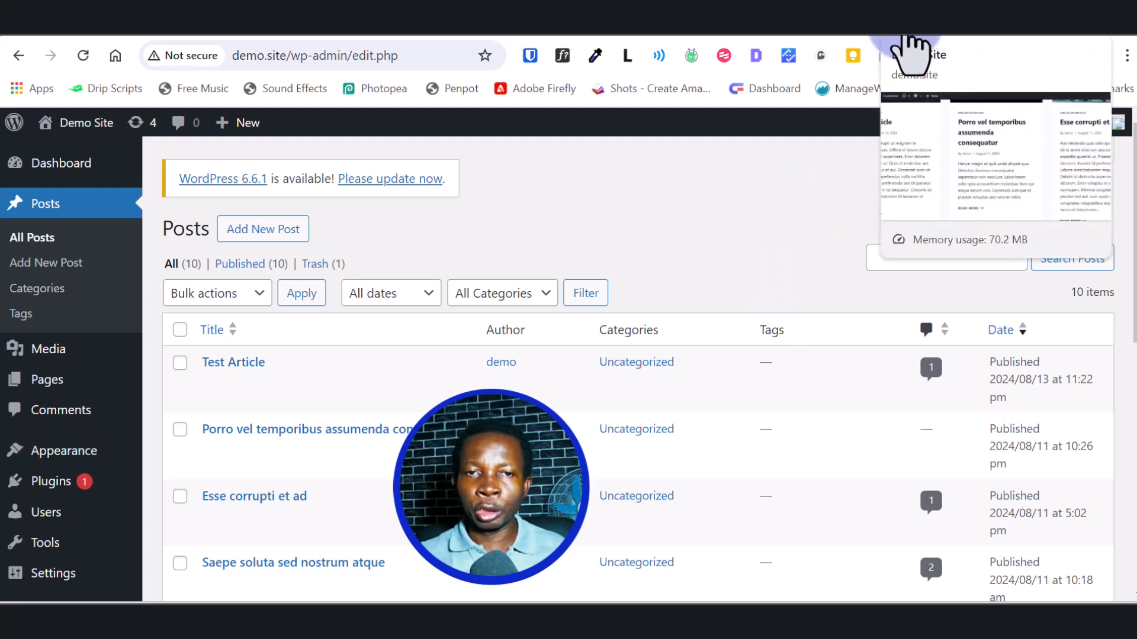
left_click(906, 42)
left_click(944, 44)
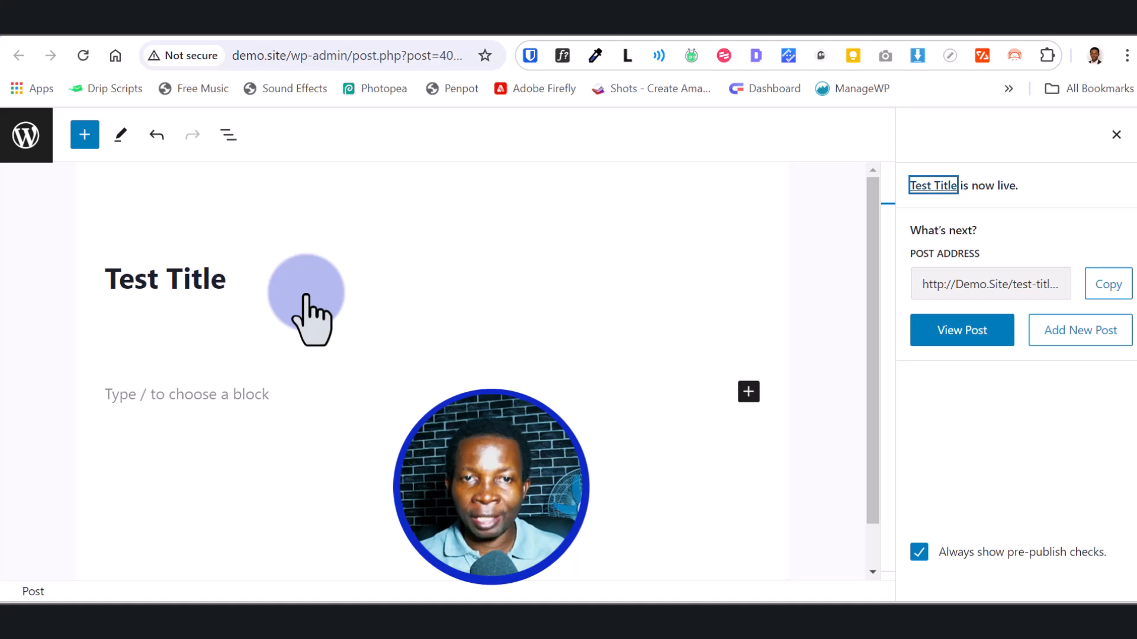
left_click(879, 47)
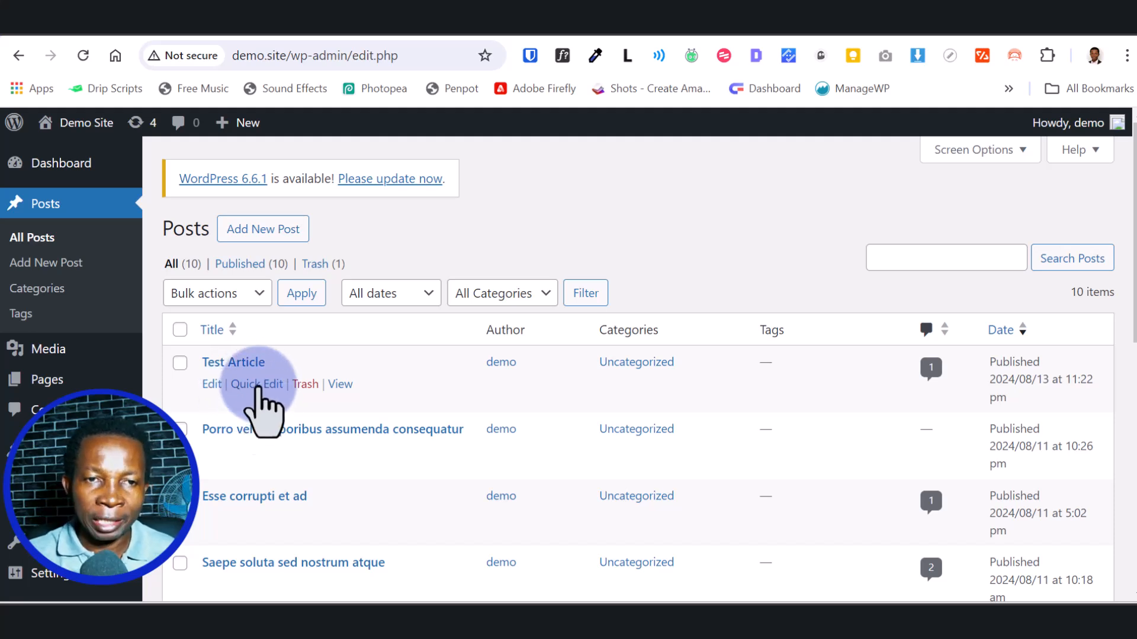
Quick edit the Test Article post's date to September 8, 2024, keeping its time, and update the post
left_click(259, 385)
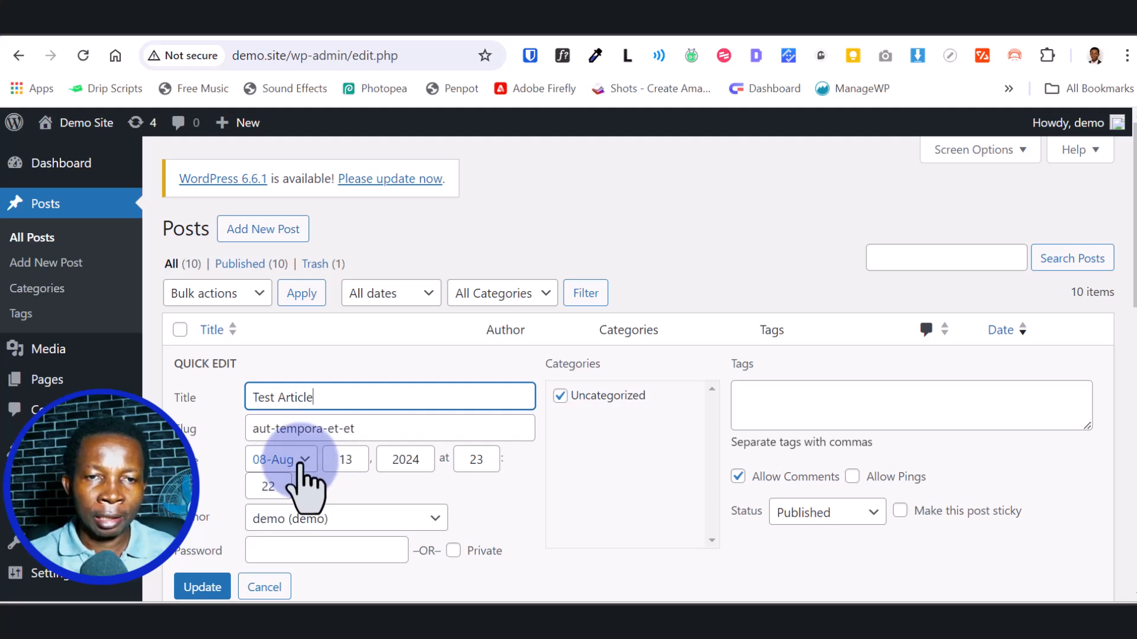
left_click(304, 460)
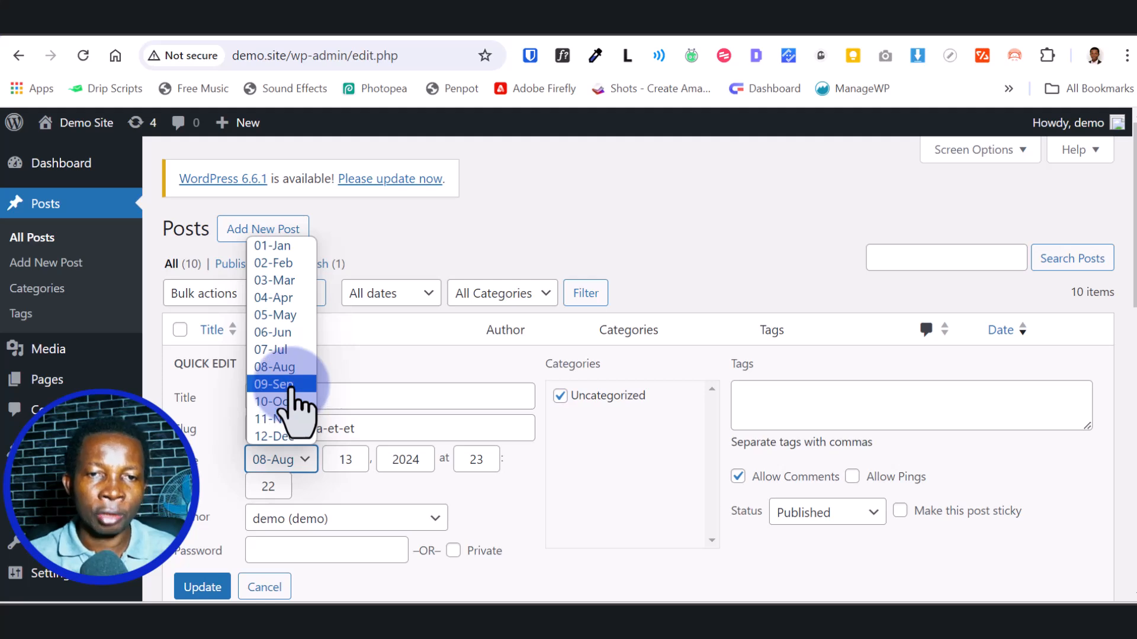
left_click(278, 384)
left_click(348, 461)
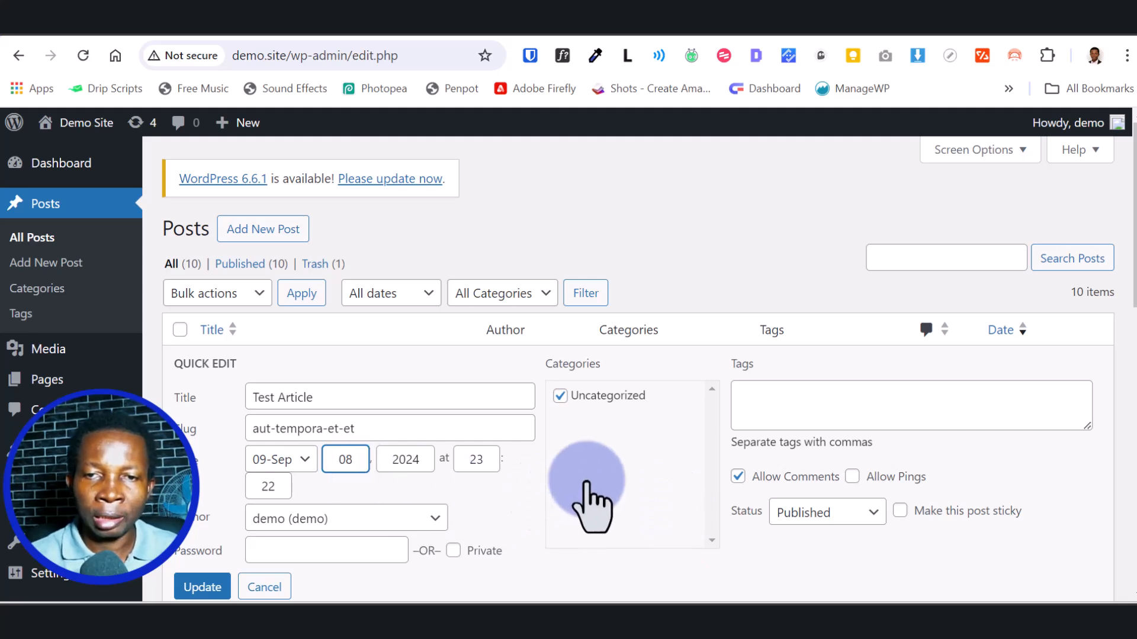
scroll(587, 485, "down", 2)
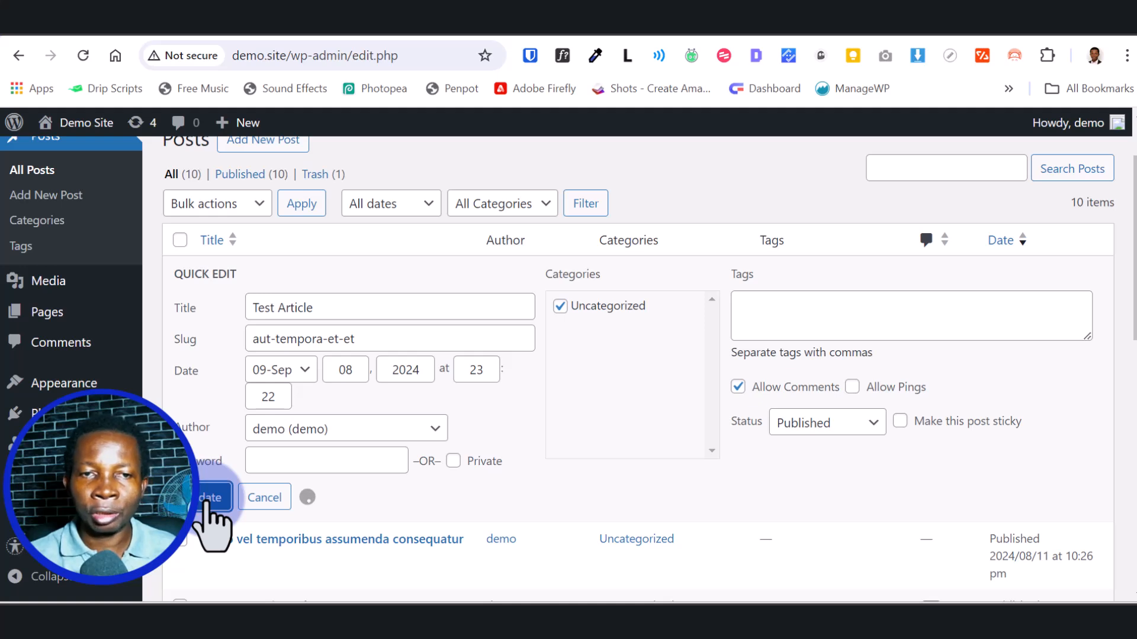
left_click(205, 497)
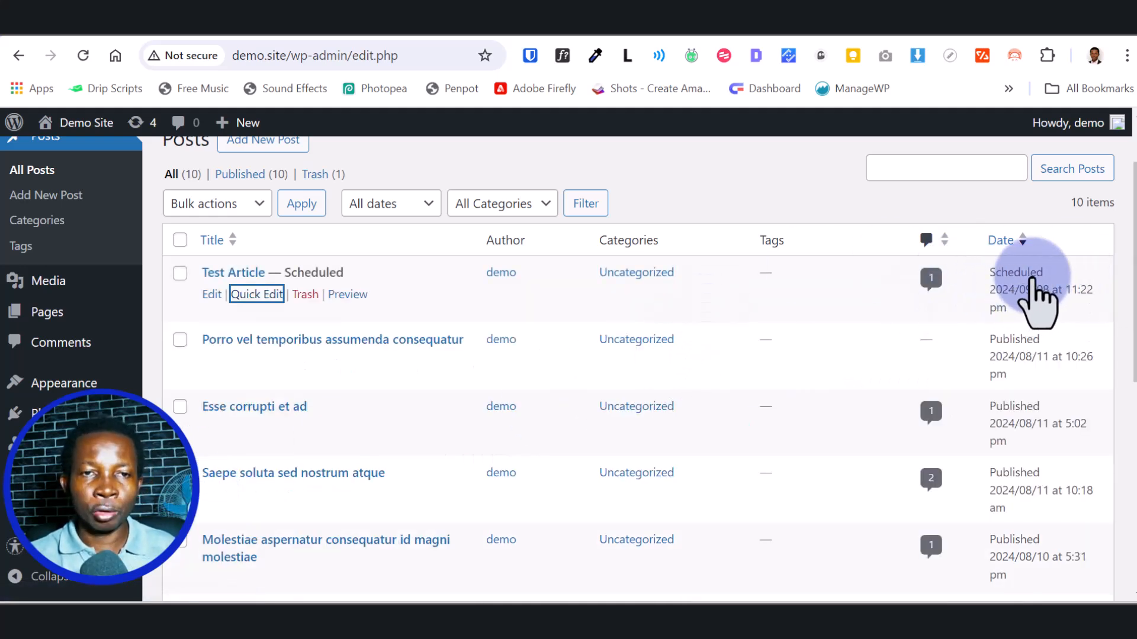
View the quick edit options of the Porro vel temporibus post, return to the Test Title editor and close its publish confirmation panel
mouse_move(252, 370)
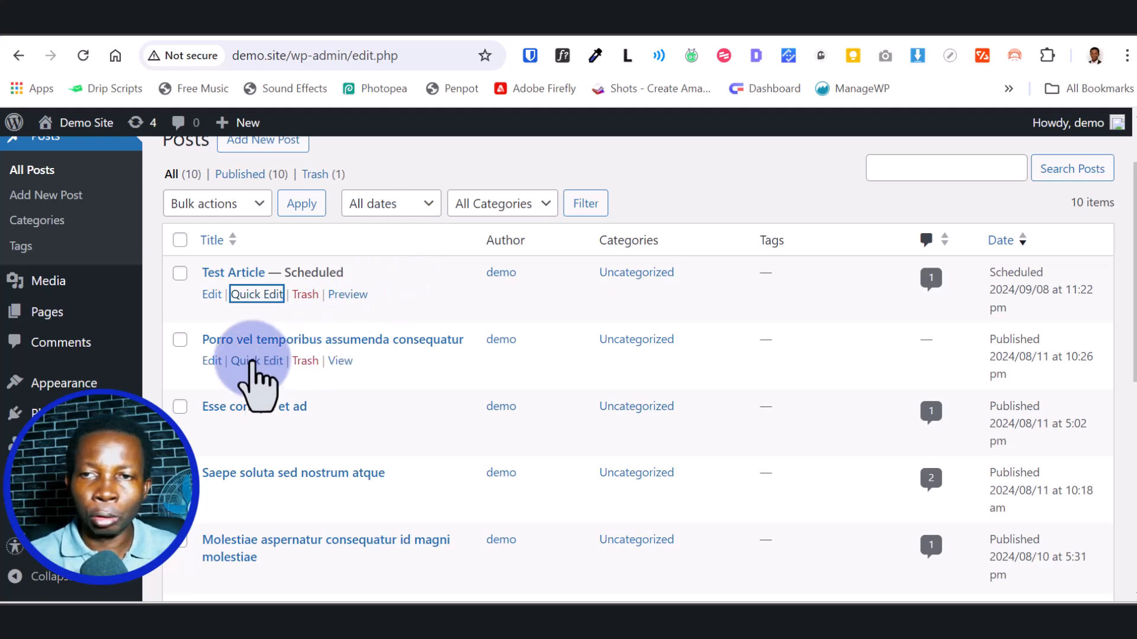
left_click(256, 361)
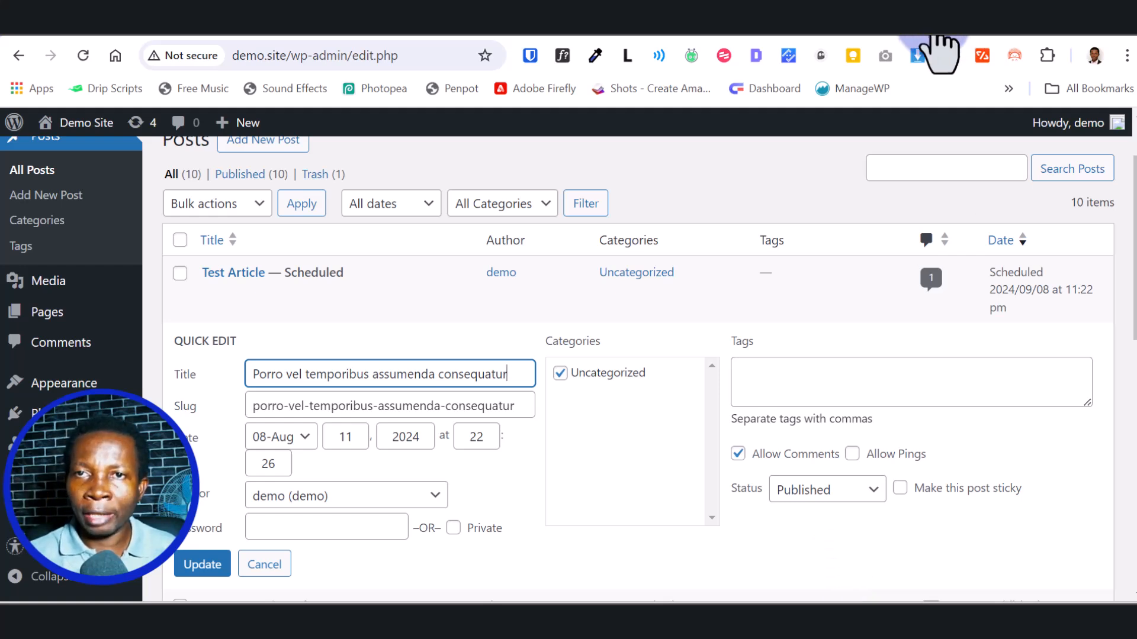
left_click(936, 36)
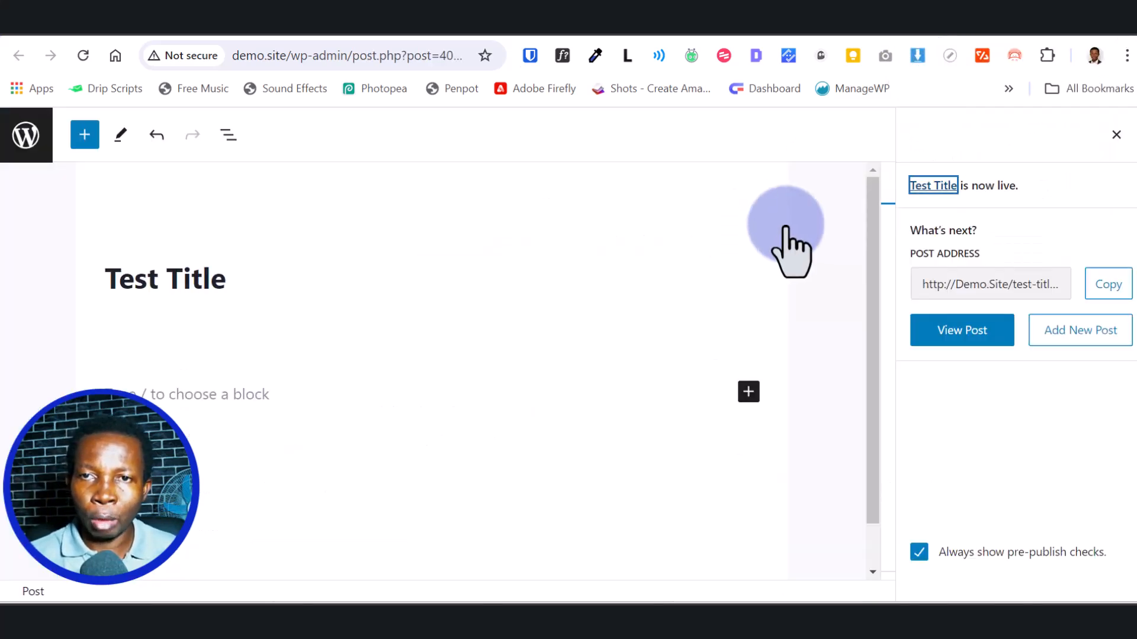
left_click(1117, 135)
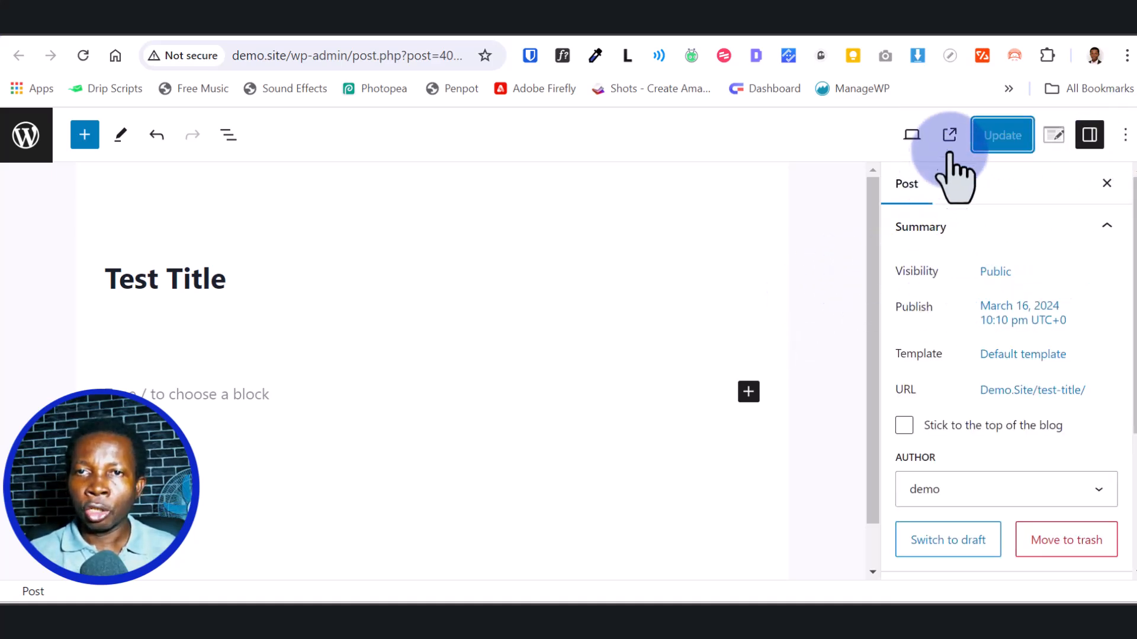
Add a paragraph reading "hnj" to the Test Title post, and switch the post to draft, confirming the unpublish
left_click(253, 392)
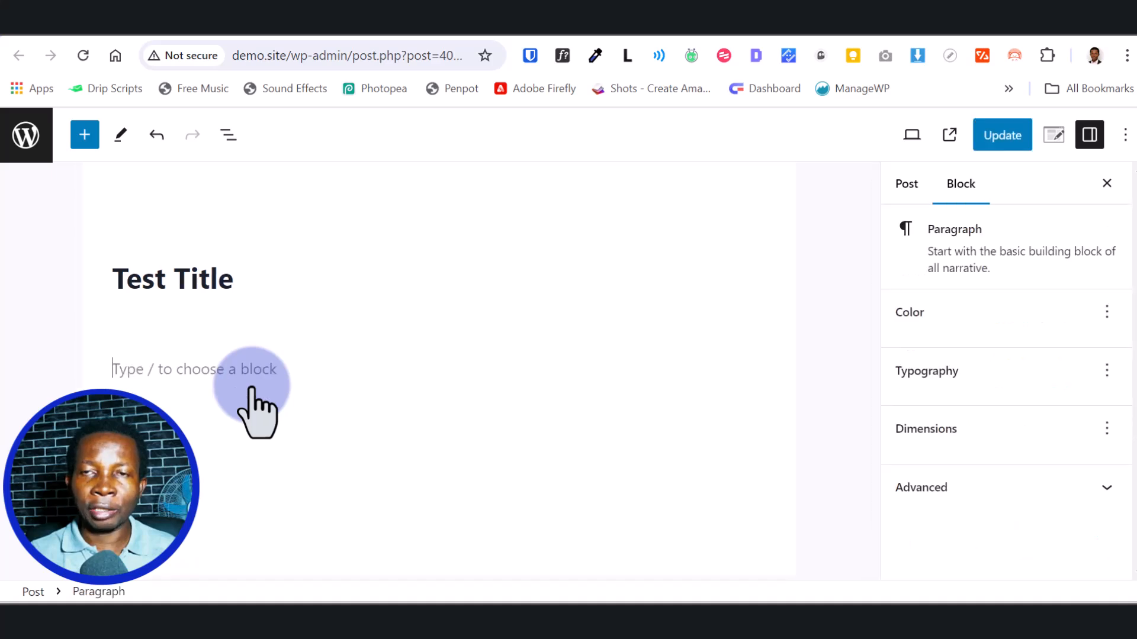
type("hnj")
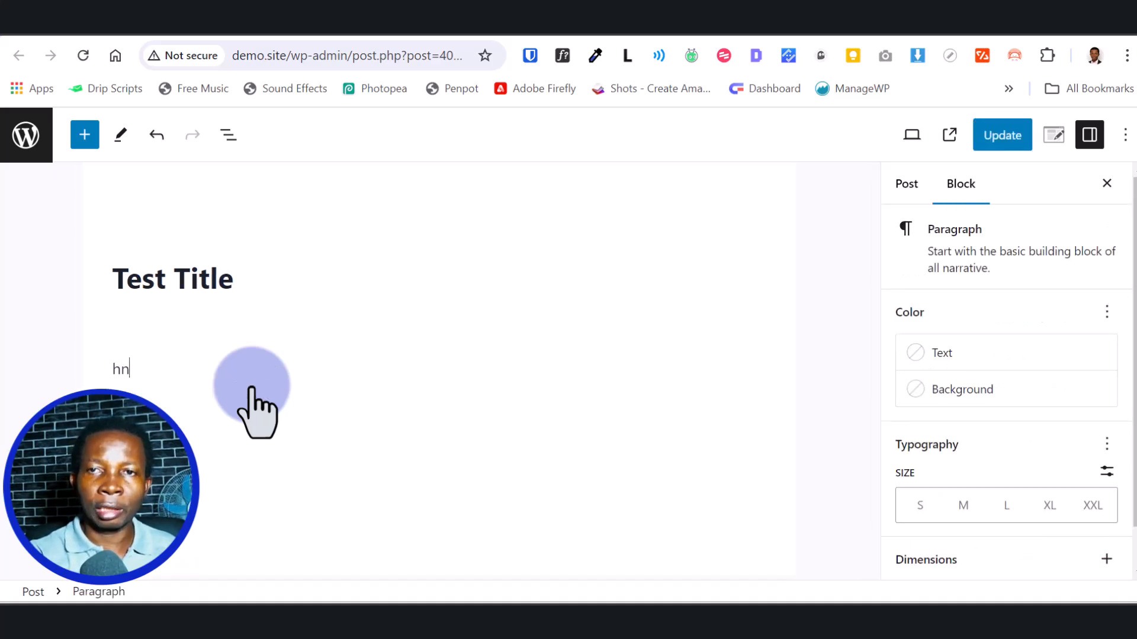
left_click(323, 382)
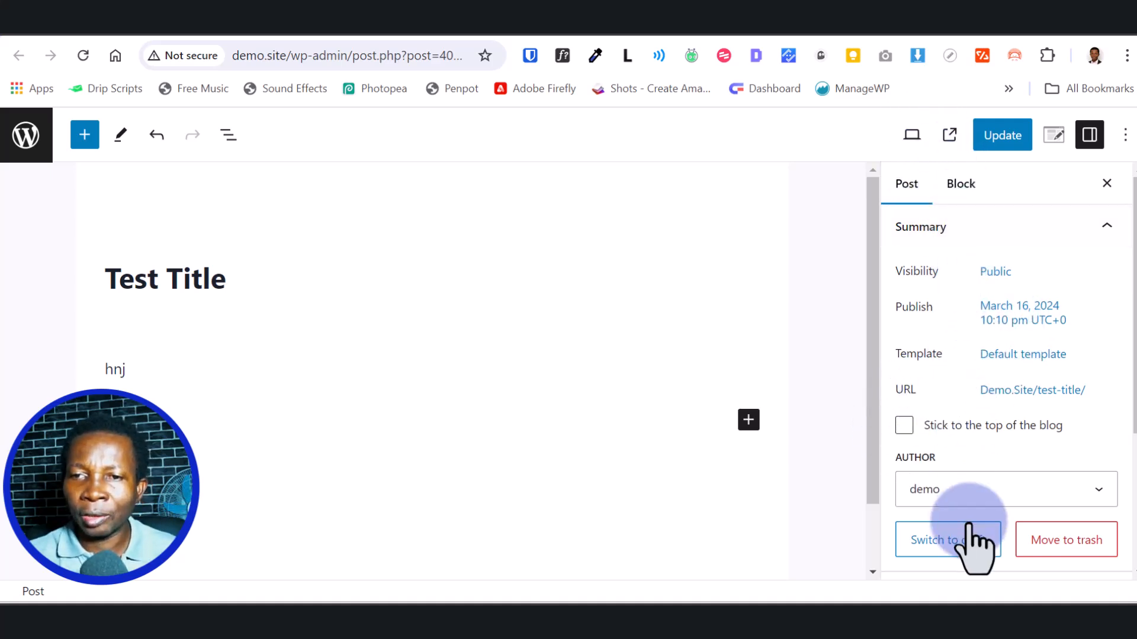
left_click(944, 539)
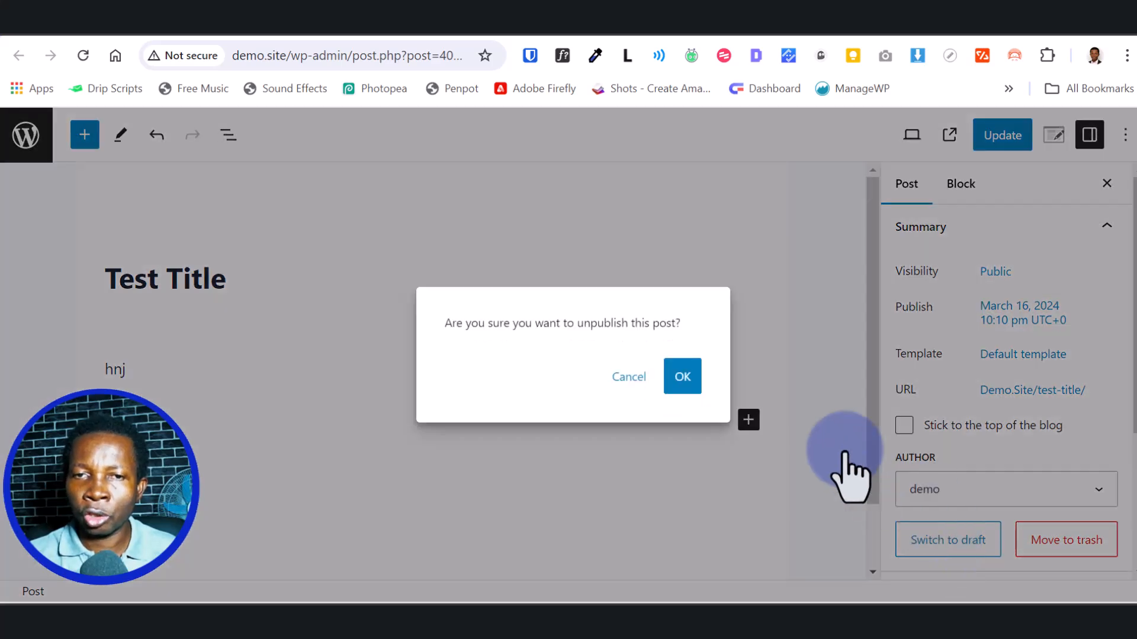
left_click(681, 396)
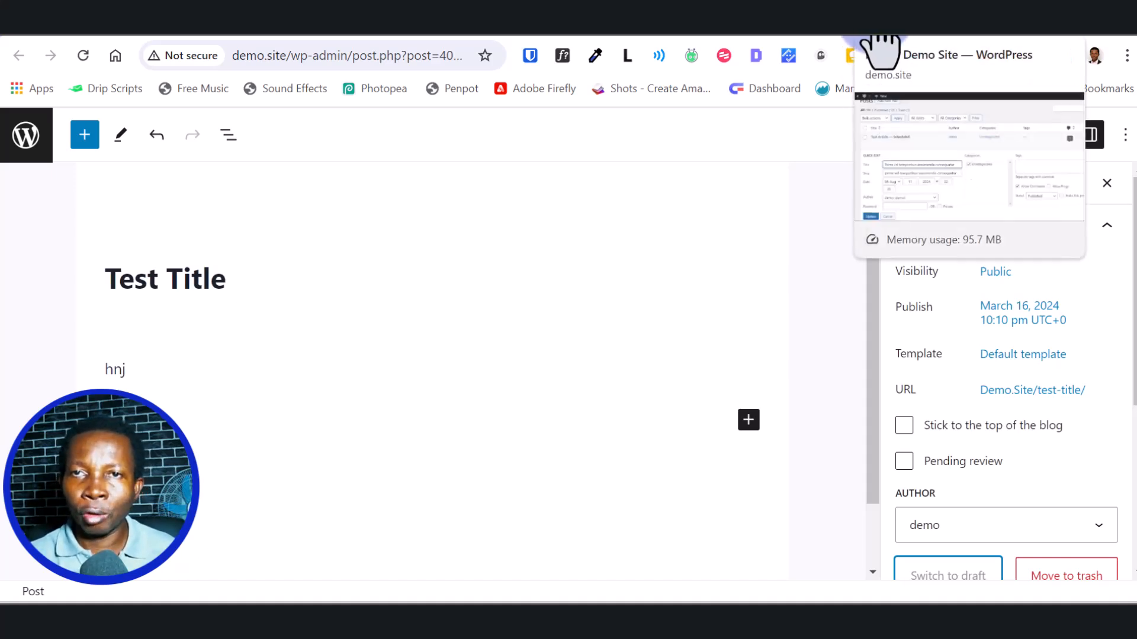
Reload the admin posts list and locate the Test Title post to check its status
left_click(877, 41)
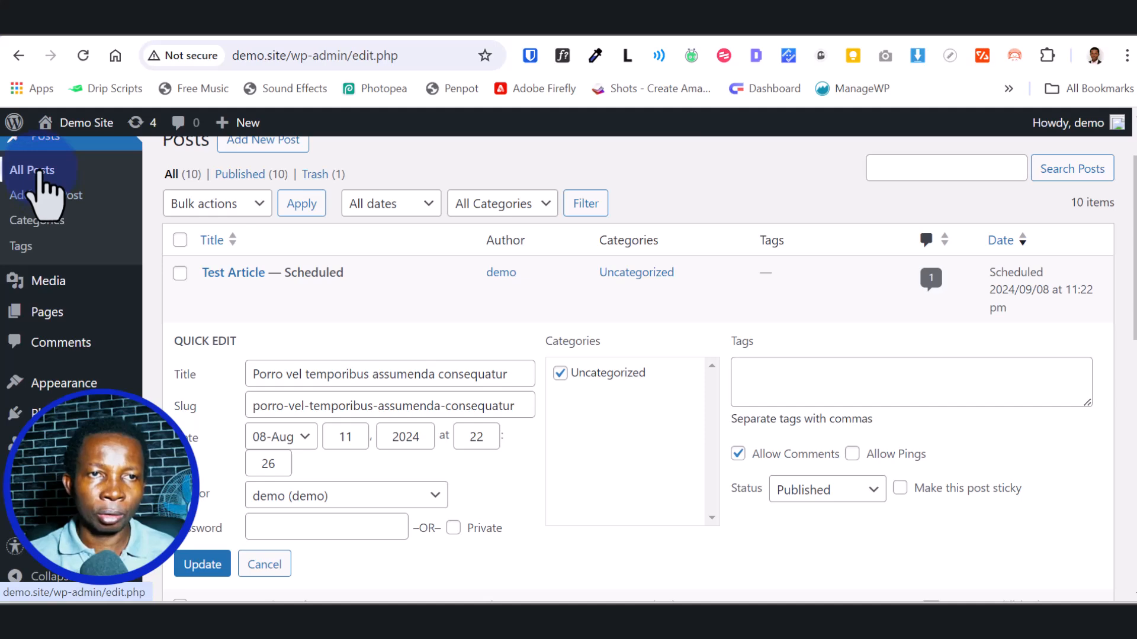
left_click(700, 377)
scroll(470, 452, "down", 10)
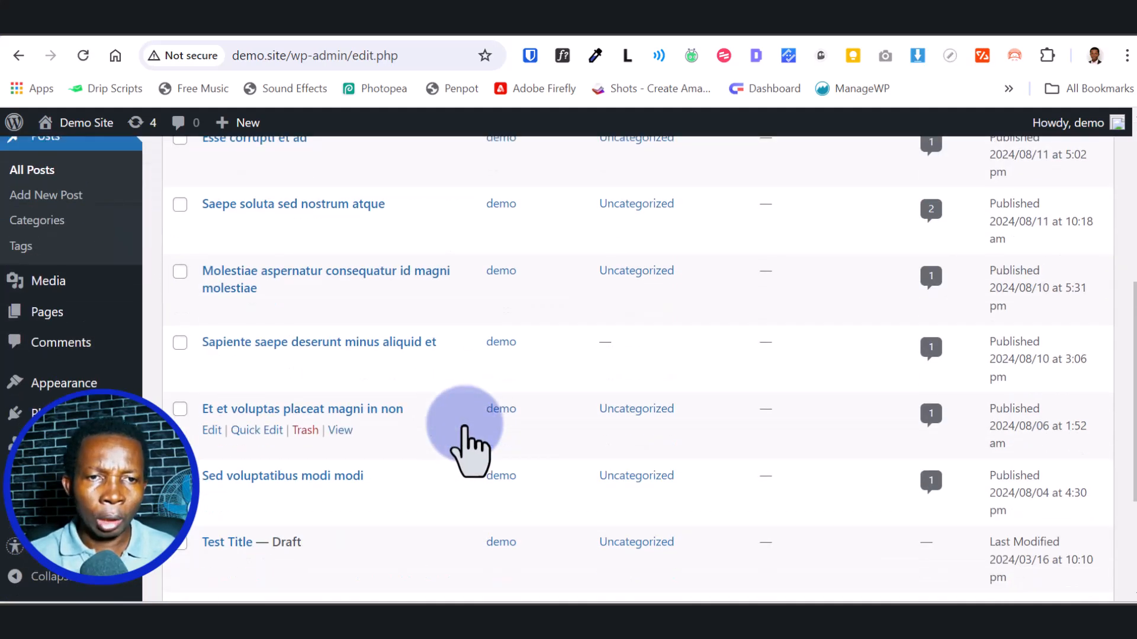
mouse_move(264, 364)
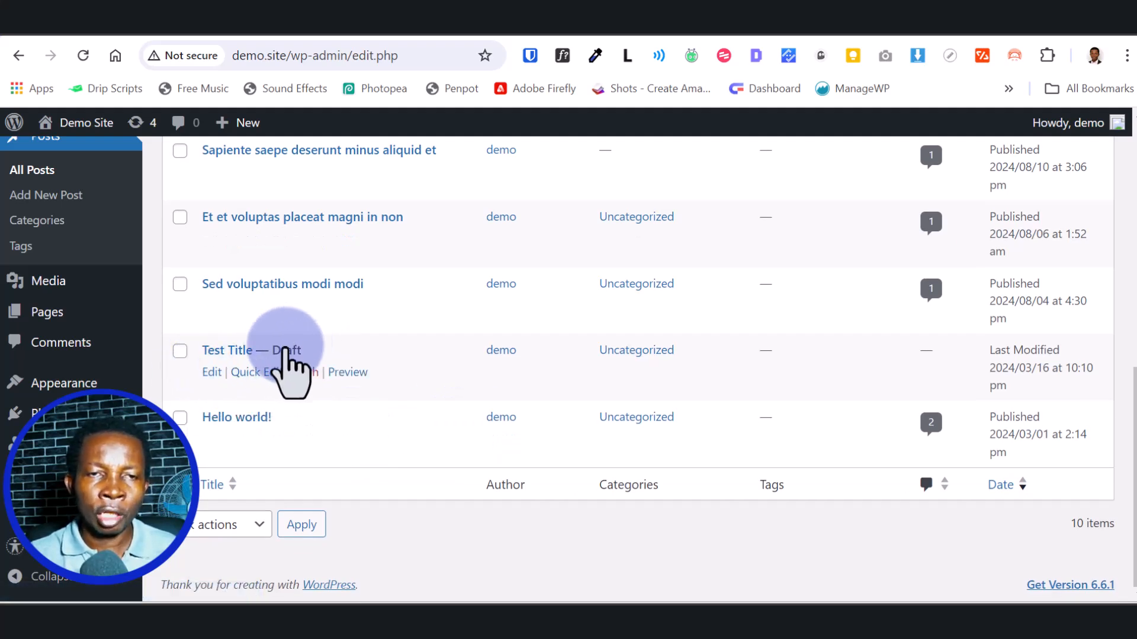
mouse_move(224, 421)
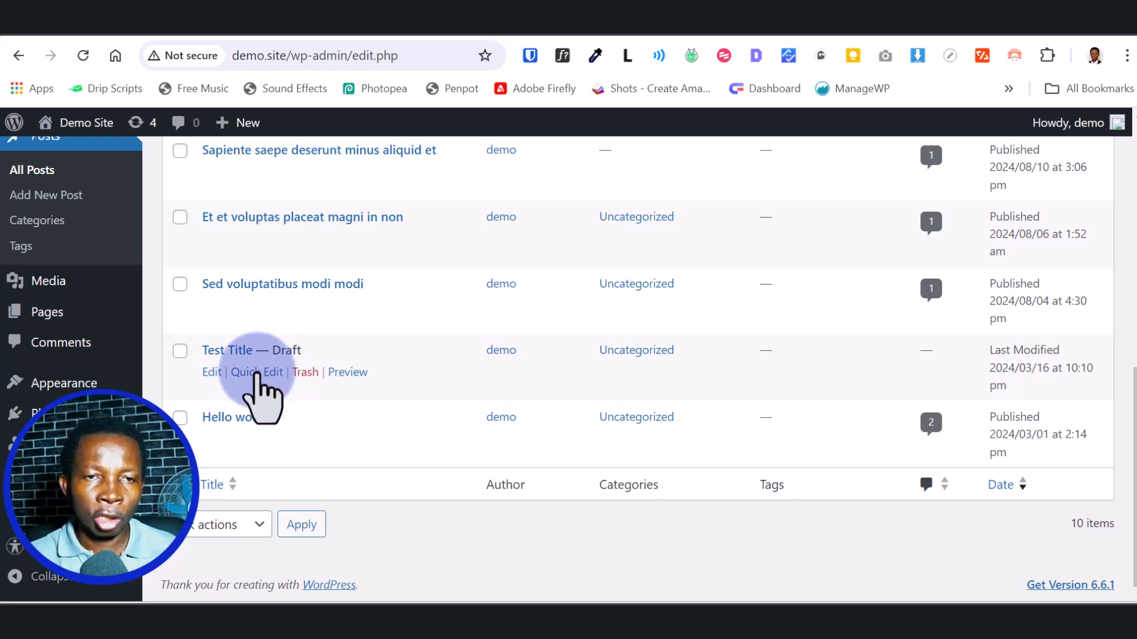
Open quick edit for the Test Title post and view the available status options without changing the draft status
left_click(258, 373)
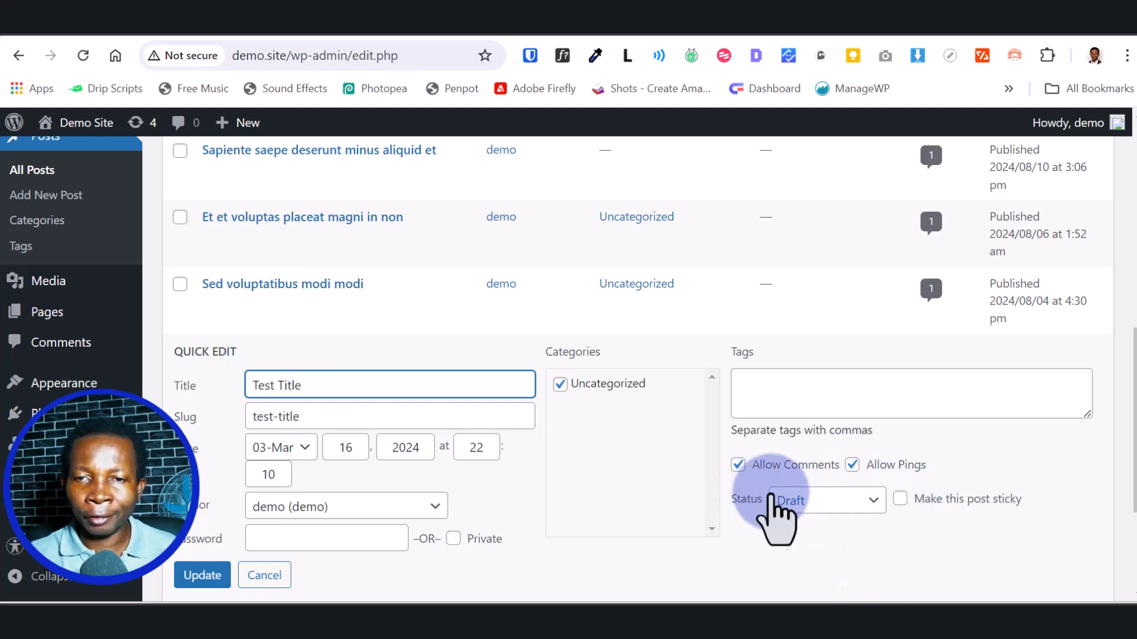
left_click(869, 500)
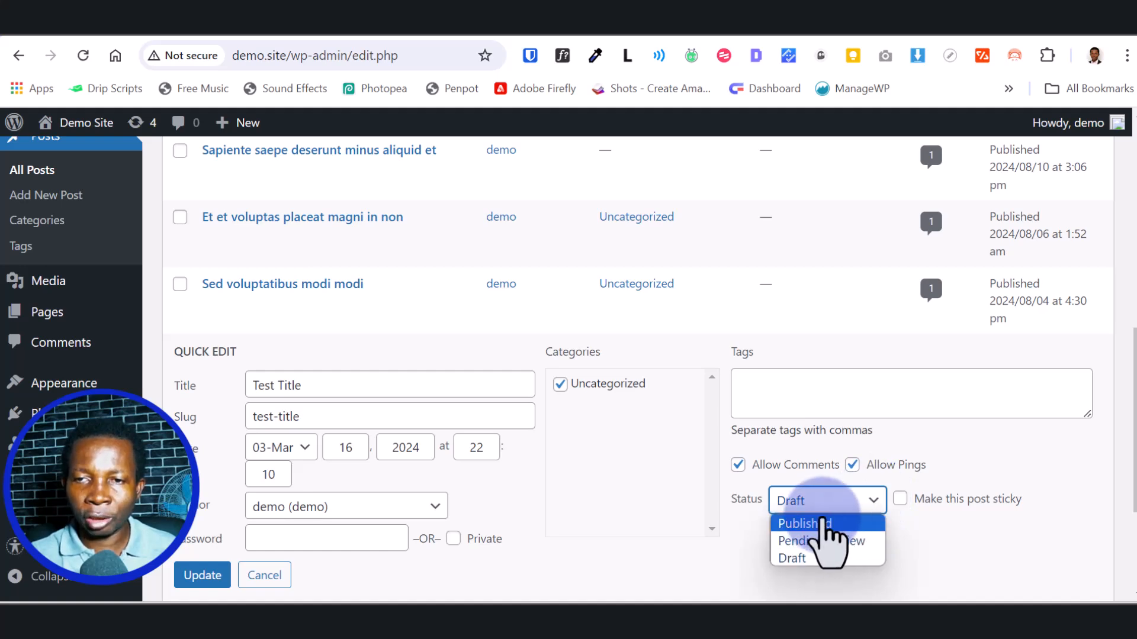
left_click(994, 571)
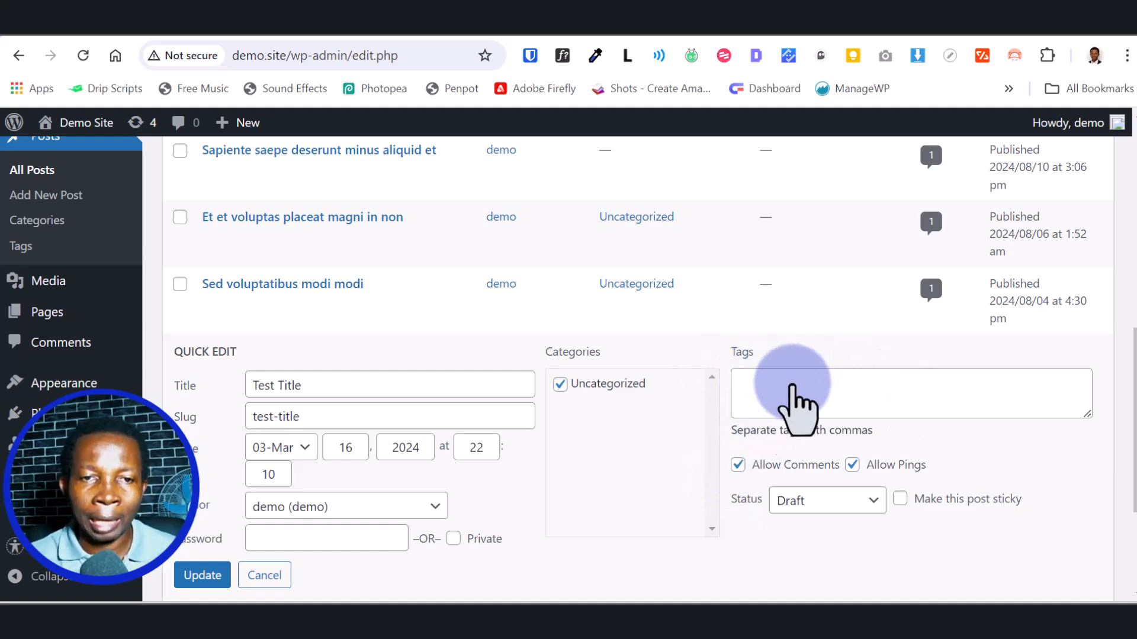
Return to the Test Title post's editor and look through its post settings, from the summary to the discussion section
left_click(919, 55)
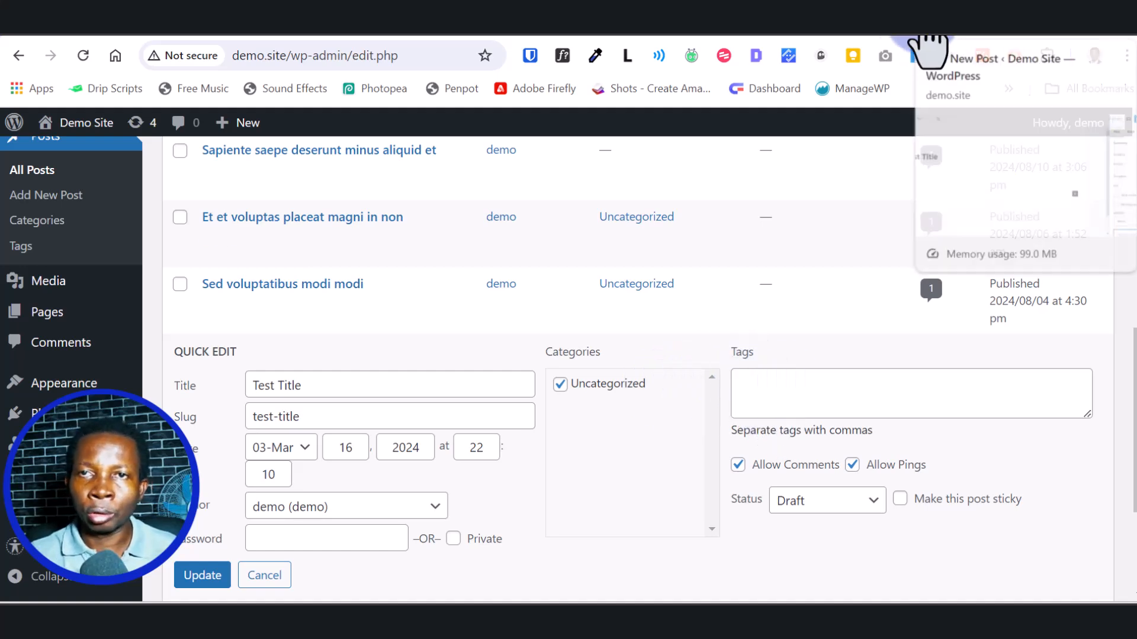
left_click(948, 65)
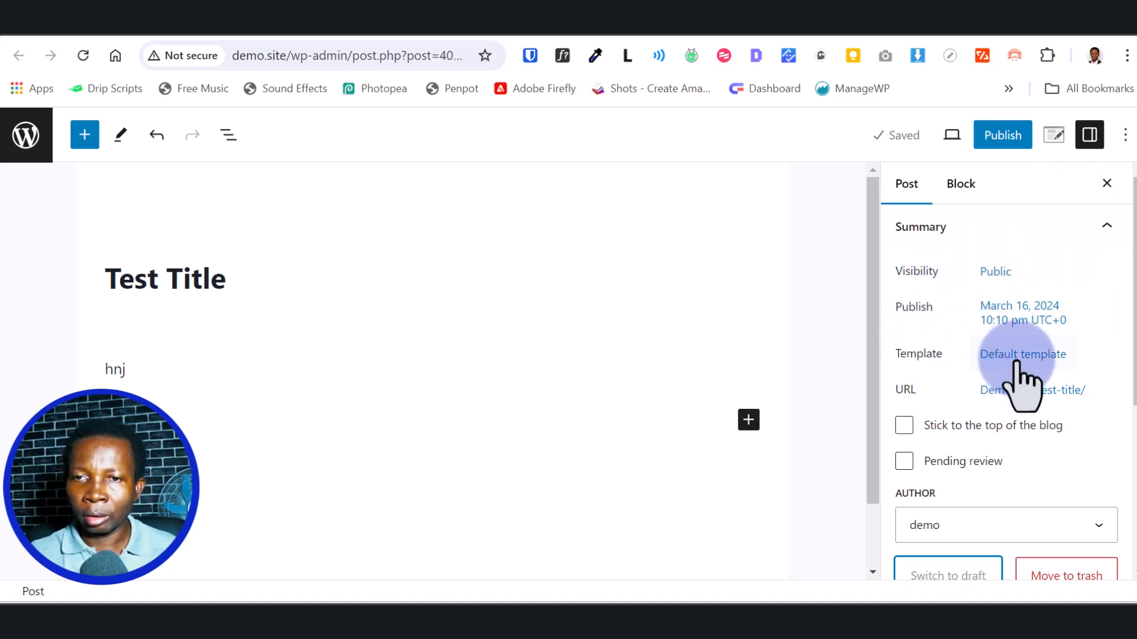
scroll(1015, 381, "down", 5)
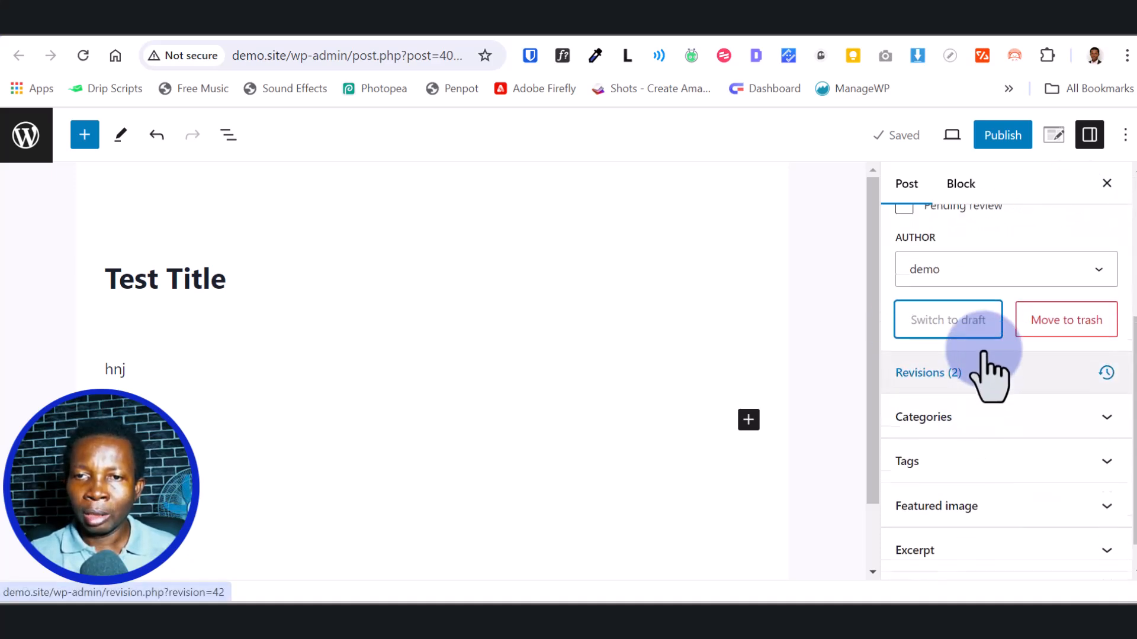
scroll(986, 373, "up", 4)
scroll(984, 450, "down", 5)
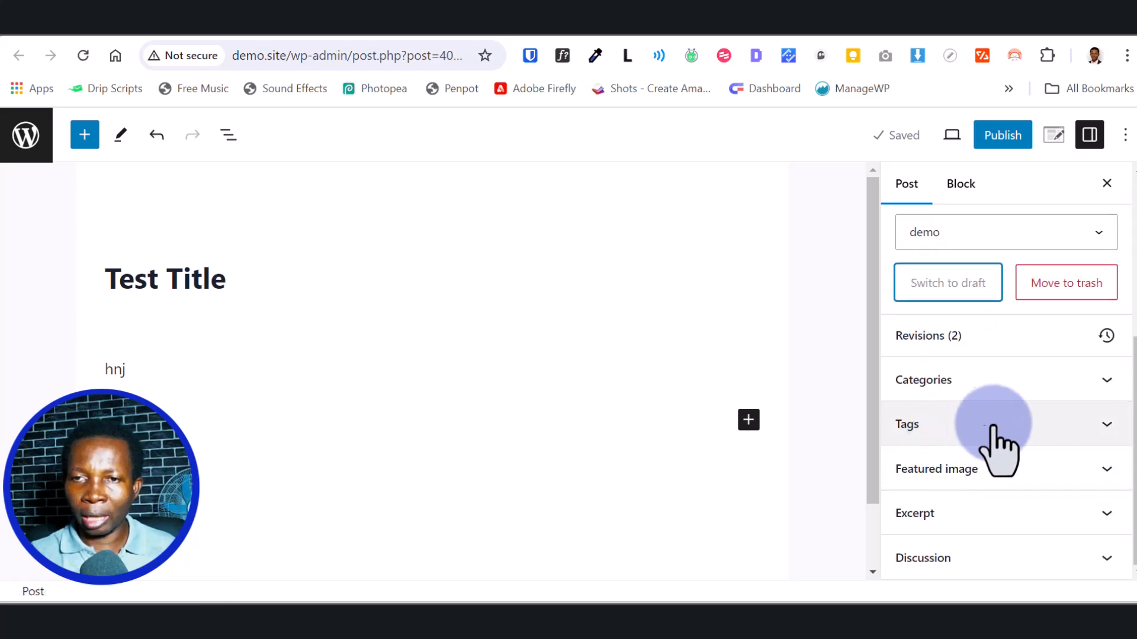
scroll(1001, 438, "up", 5)
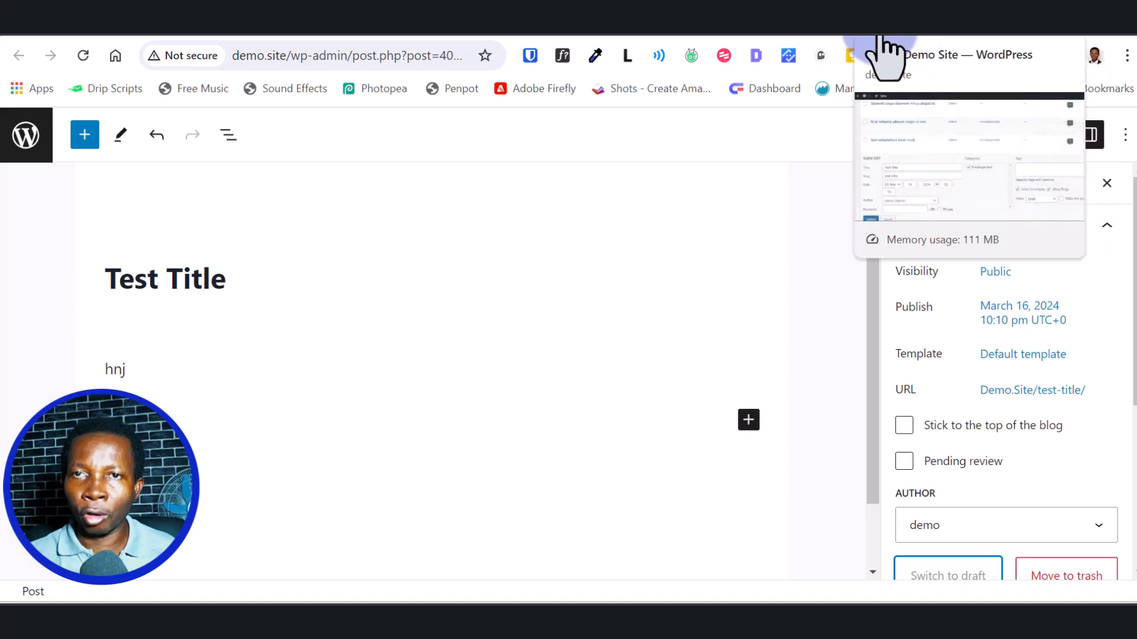
Revisit the admin posts list, and view the site's front page from its header
left_click(878, 37)
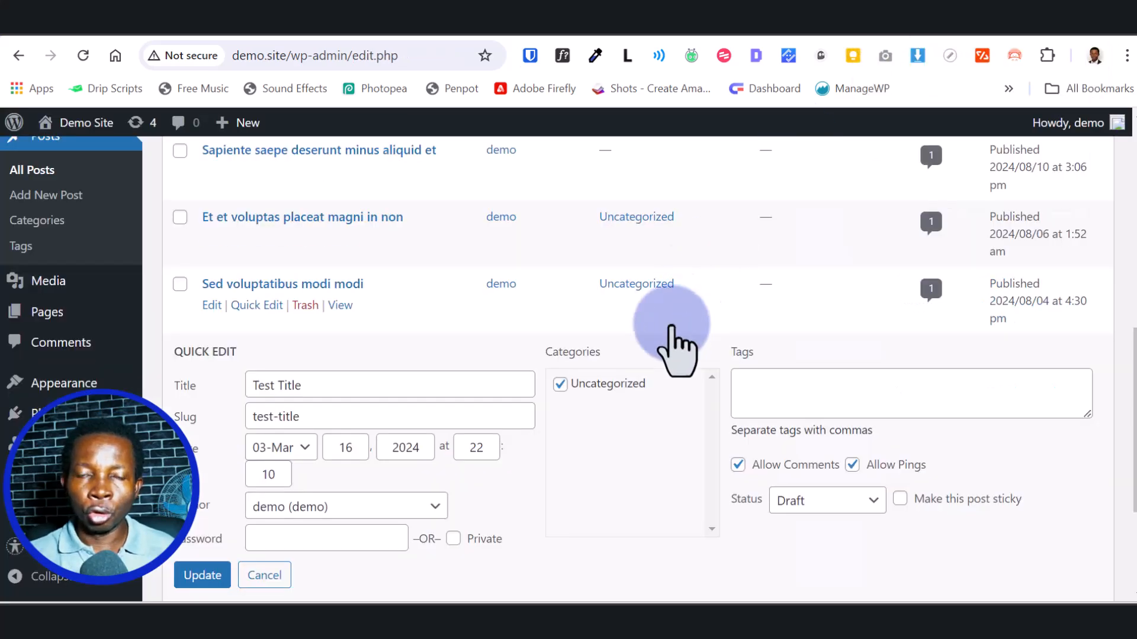
left_click(906, 37)
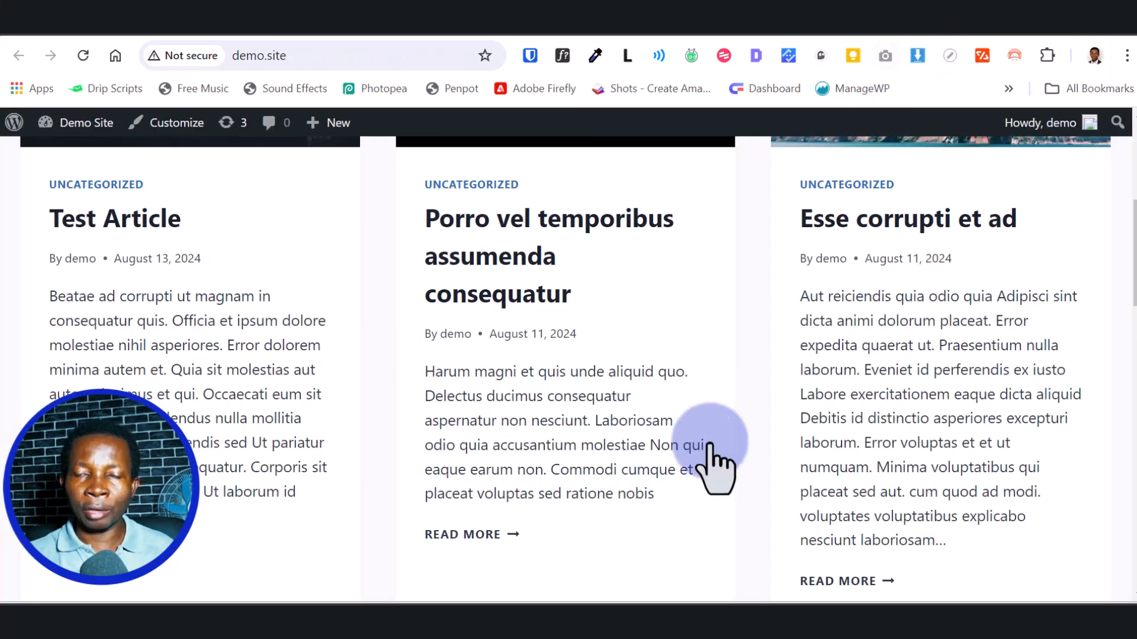
scroll(711, 468, "up", 5)
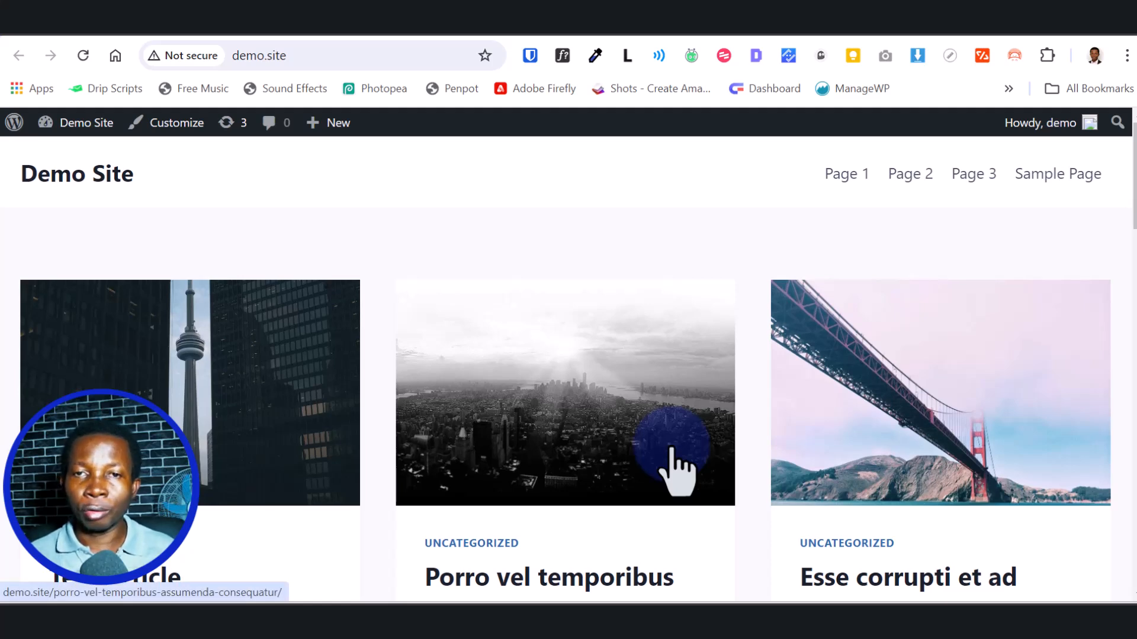